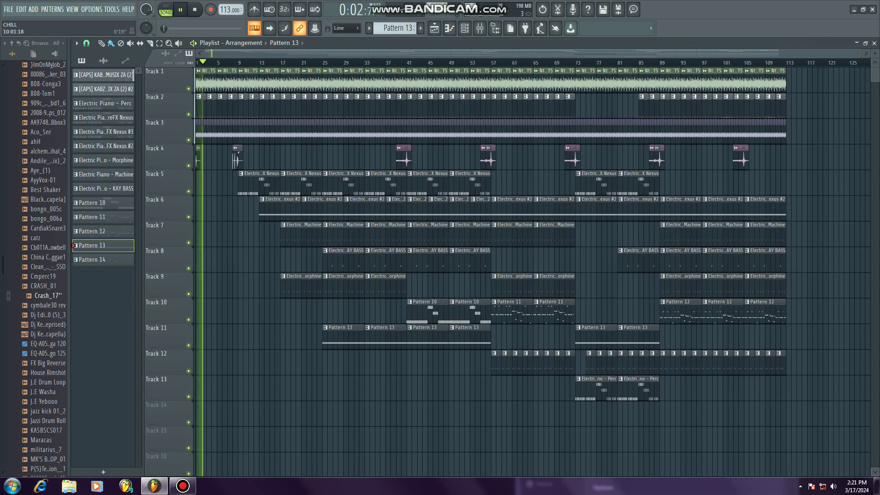
# Step: Examine the track layout across the whole playlist arrangement while the song plays, from the opening to about bar 60
pyautogui.scroll(3, 239, 63)
pyautogui.scroll(-2, 531, 271)
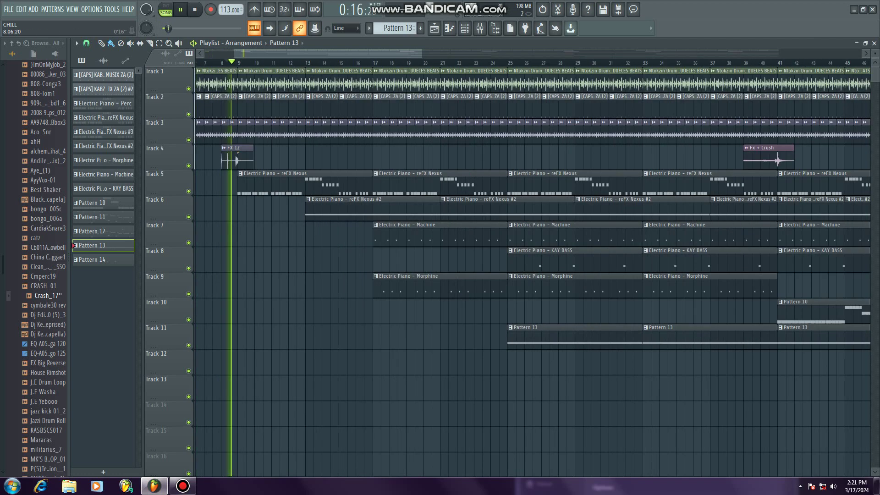
pyautogui.scroll(-3, 532, 271)
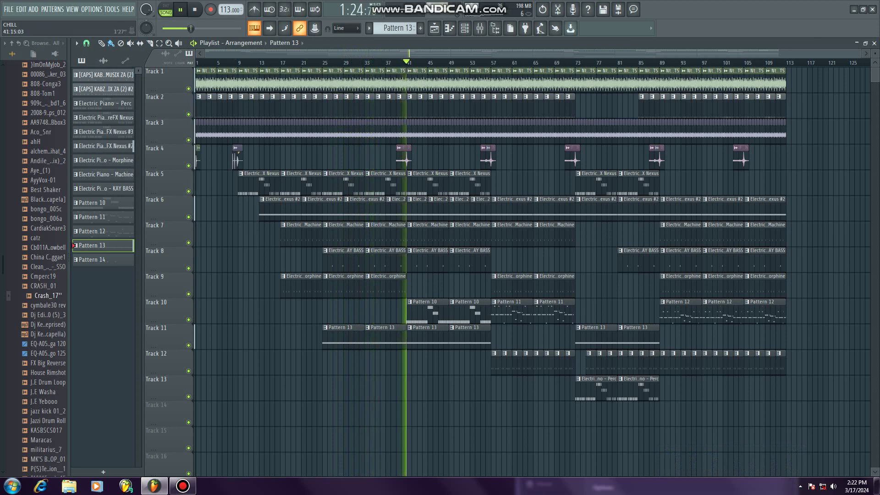
pyautogui.scroll(2, 411, 271)
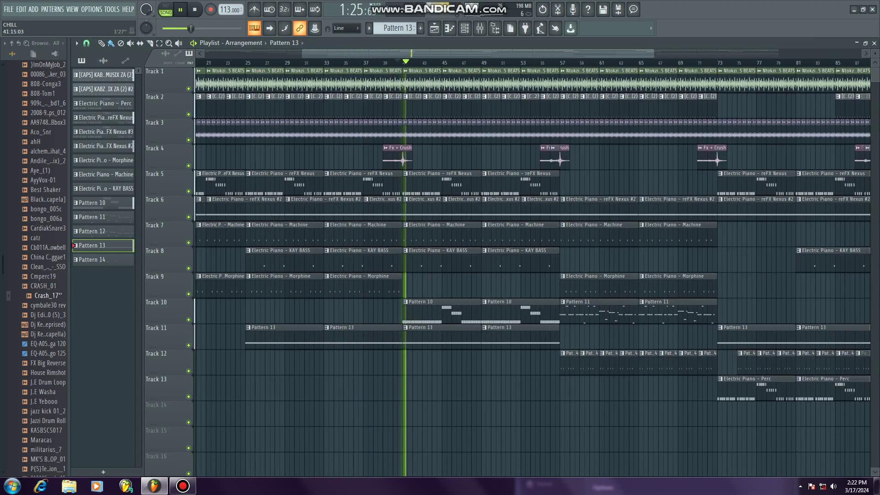
pyautogui.scroll(-2, 406, 271)
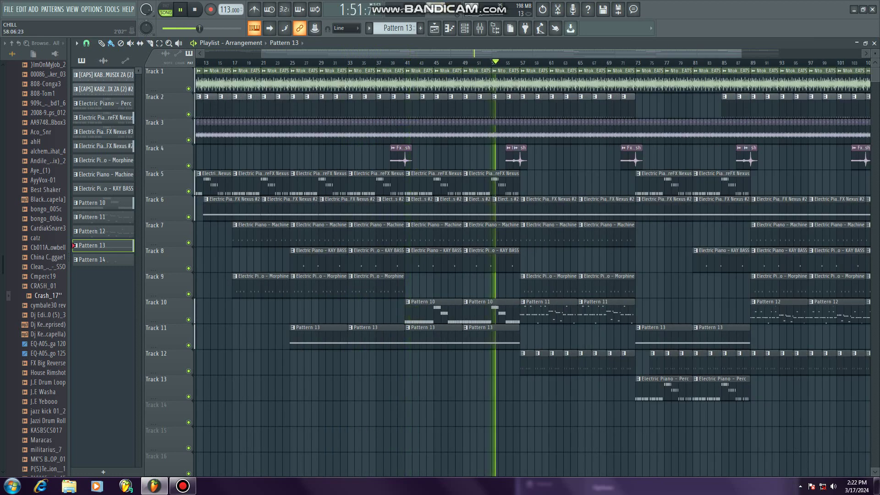
pyautogui.scroll(2, 475, 271)
pyautogui.scroll(2, 551, 270)
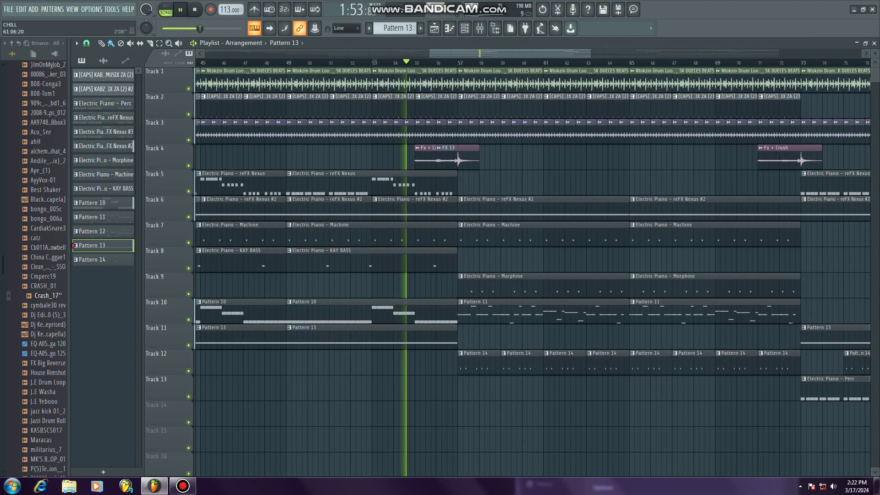
pyautogui.scroll(-2, 551, 271)
pyautogui.scroll(-2, 475, 271)
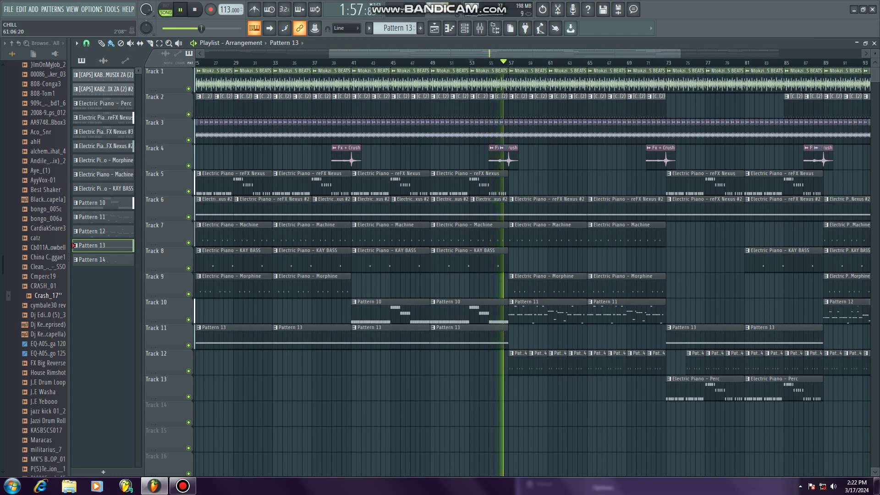
pyautogui.scroll(-1, 475, 271)
pyautogui.scroll(-1, 475, 271)
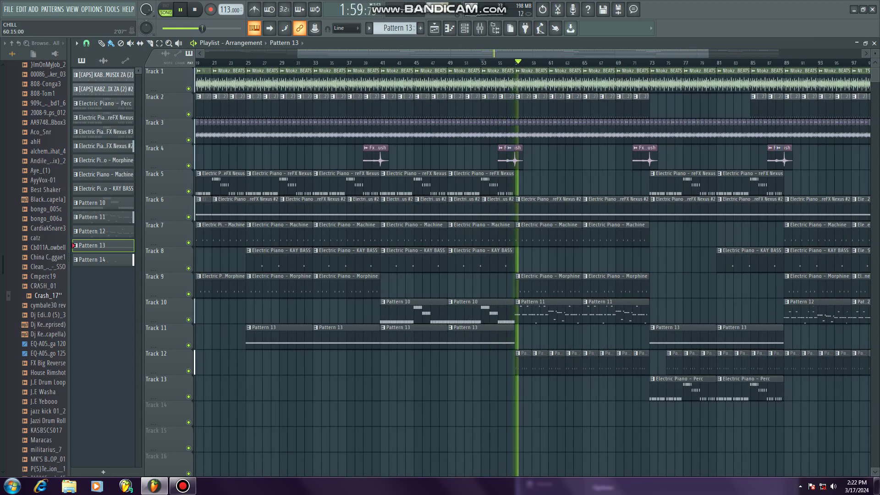
pyautogui.hscroll(5, 532, 271)
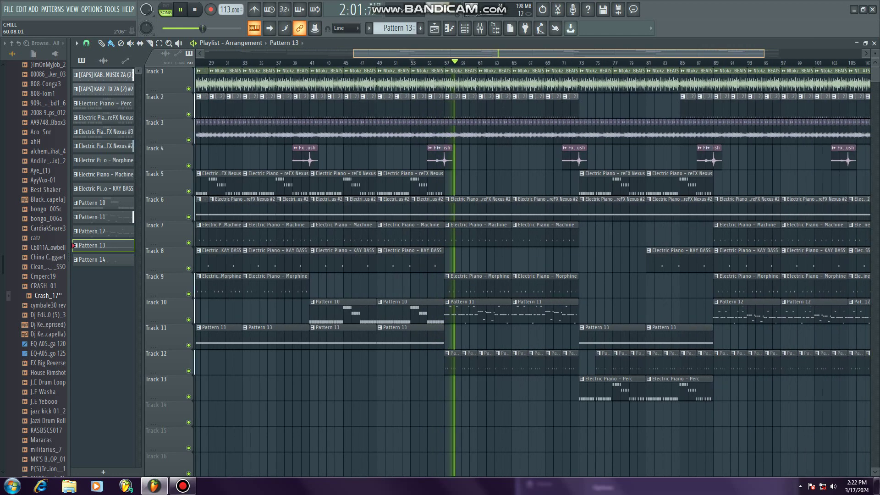
pyautogui.hscroll(1, 532, 270)
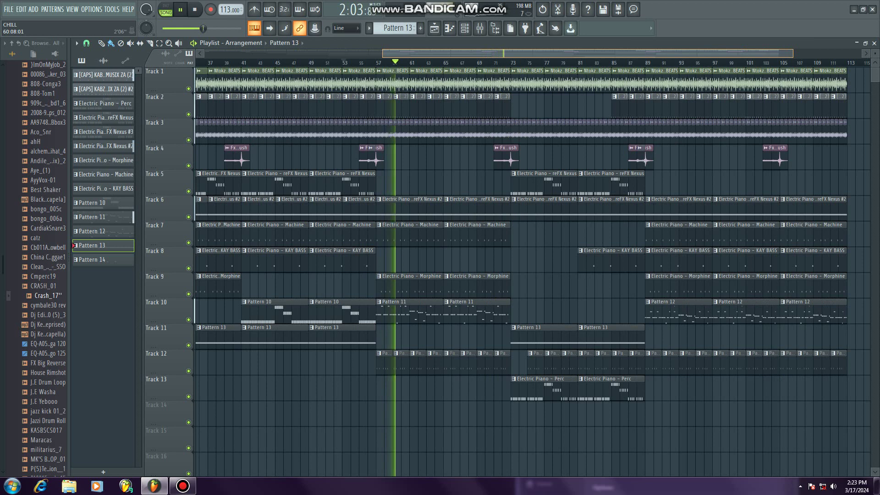
pyautogui.hscroll(2, 533, 270)
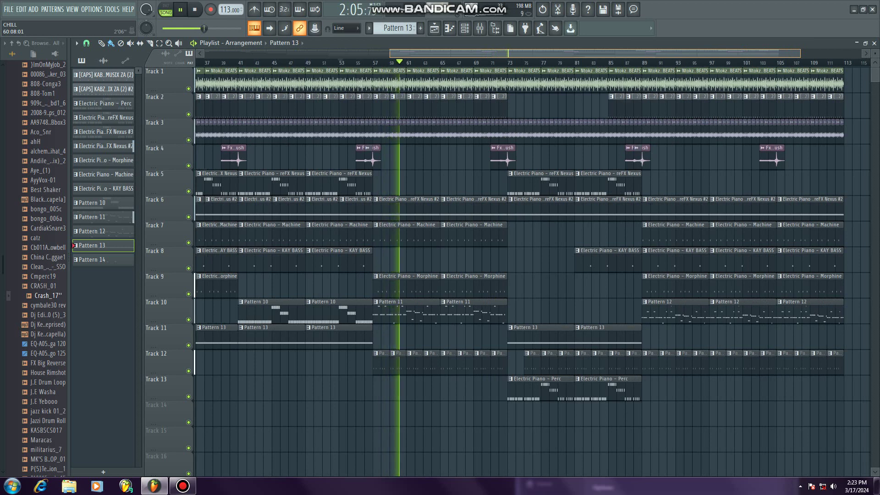
# Step: Audition the arrangement from about bar 72 and again from about bar 87, review the full song layout, and stop playback
pyautogui.click(485, 63)
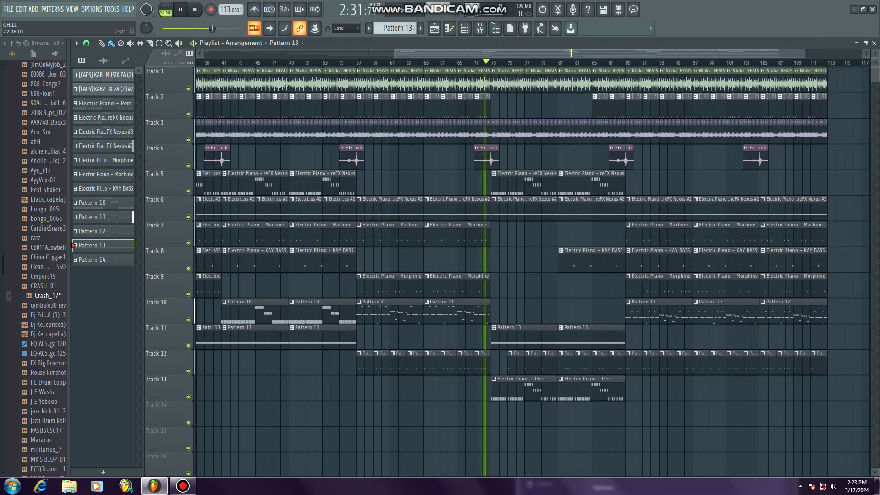
pyautogui.scroll(-1, 485, 62)
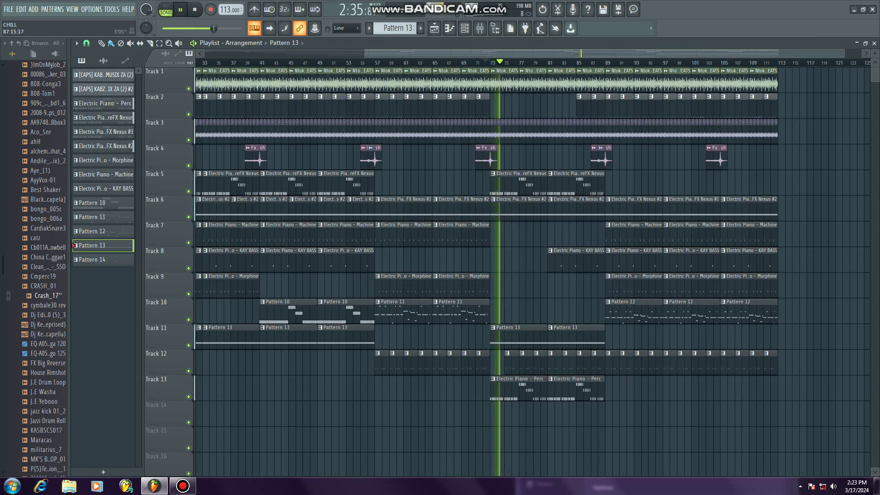
pyautogui.click(587, 62)
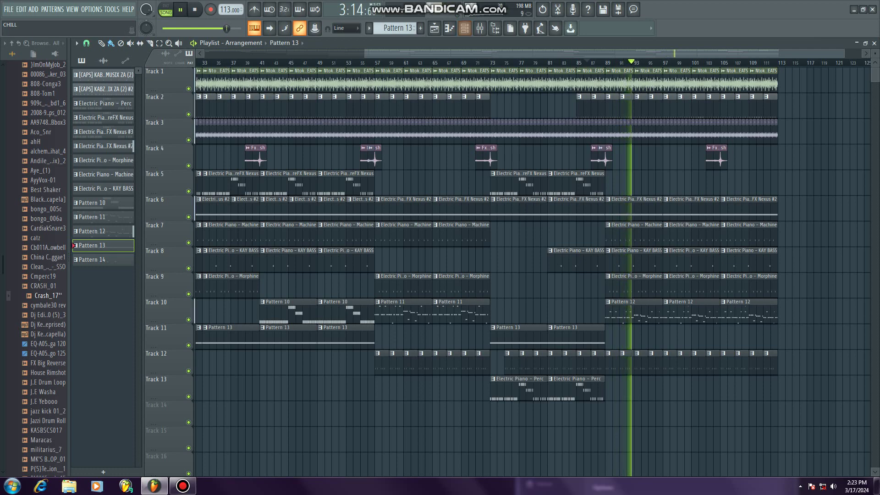
pyautogui.moveTo(468, 54); pyautogui.dragTo(354, 53)
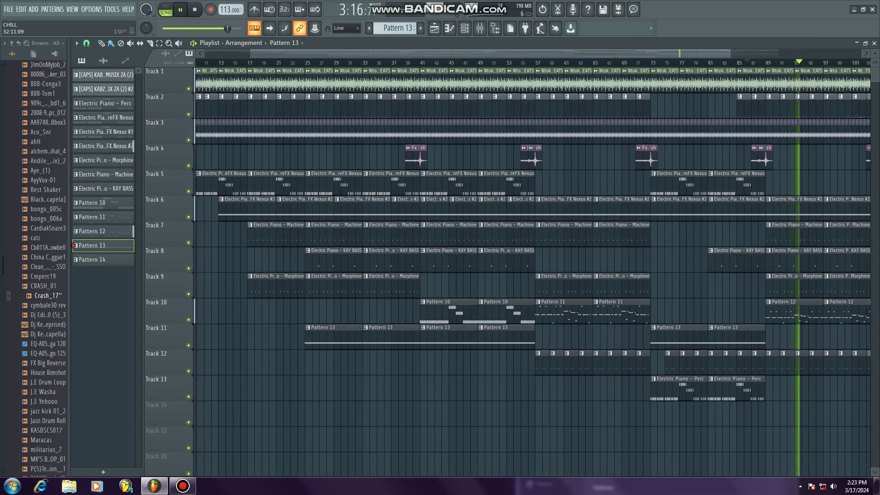
pyautogui.scroll(-2, 364, 229)
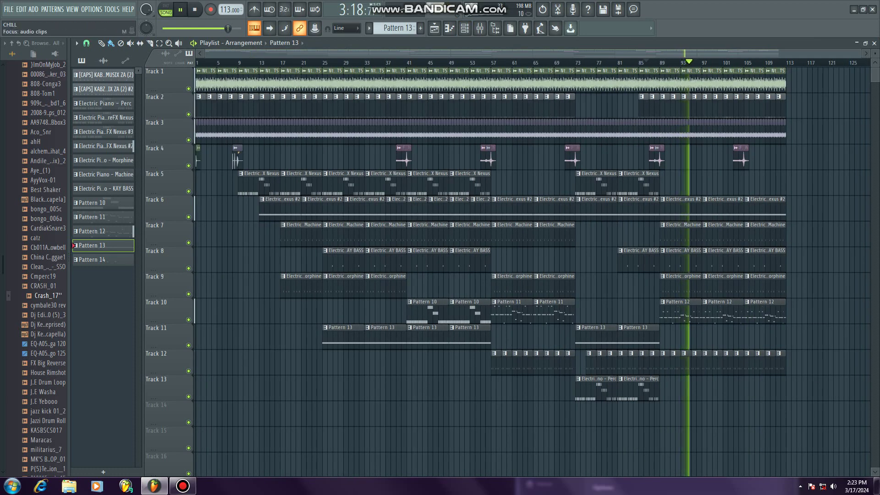
pyautogui.press('space')
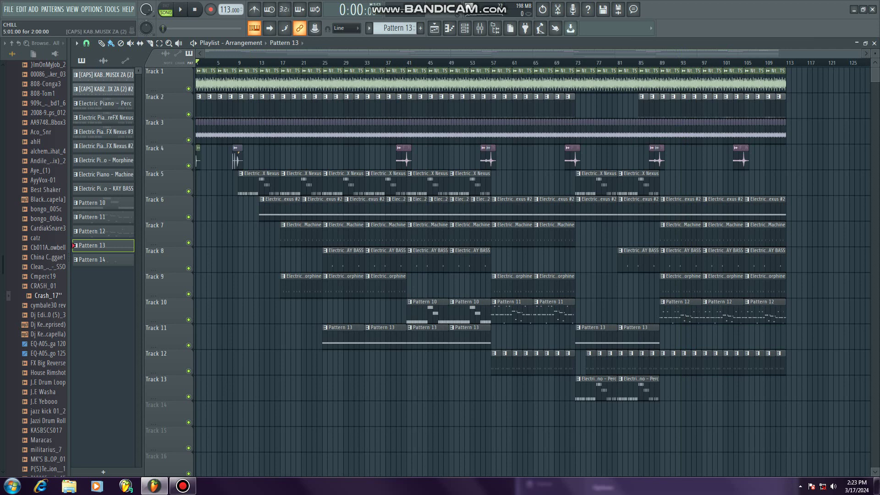
# Step: Show the first KABZA PCK2 KICK pattern in the channel rack, placed near the playlist's upper tracks, and play it
pyautogui.click(202, 106)
pyautogui.click(480, 29)
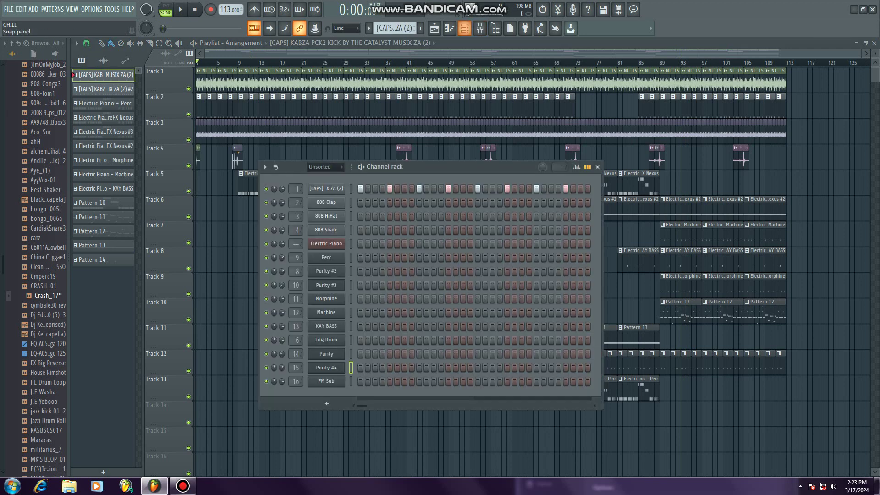
pyautogui.moveTo(440, 167); pyautogui.dragTo(384, 67)
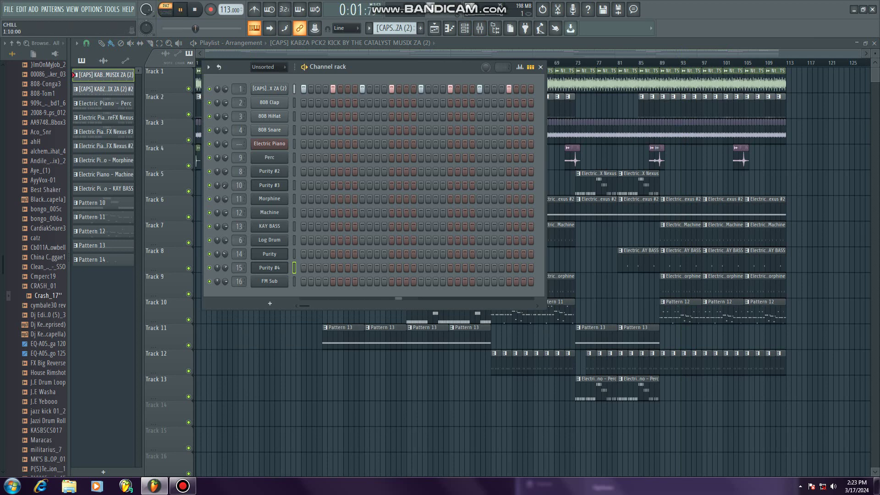
# Step: Inspect the kick channel's sampler settings and its Insert 1 mixer track, close both, and stop the pattern
pyautogui.click(269, 89)
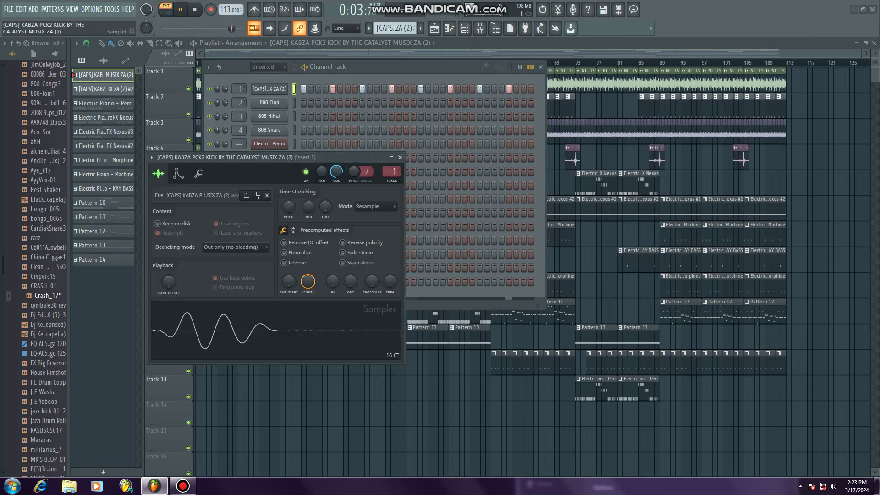
pyautogui.doubleClick(392, 171)
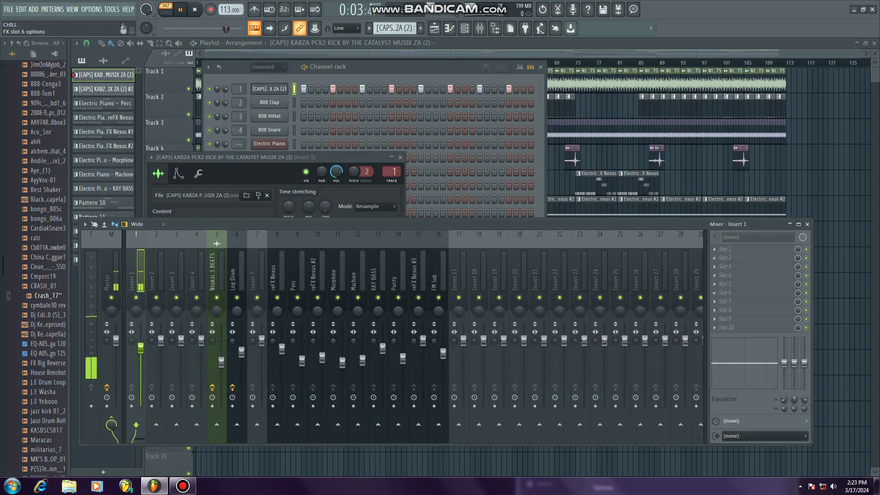
pyautogui.click(807, 225)
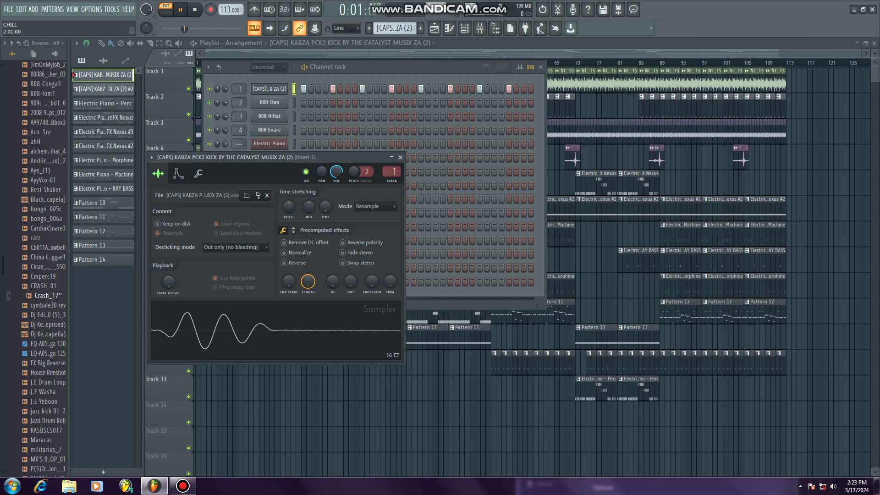
pyautogui.click(400, 157)
pyautogui.press('space')
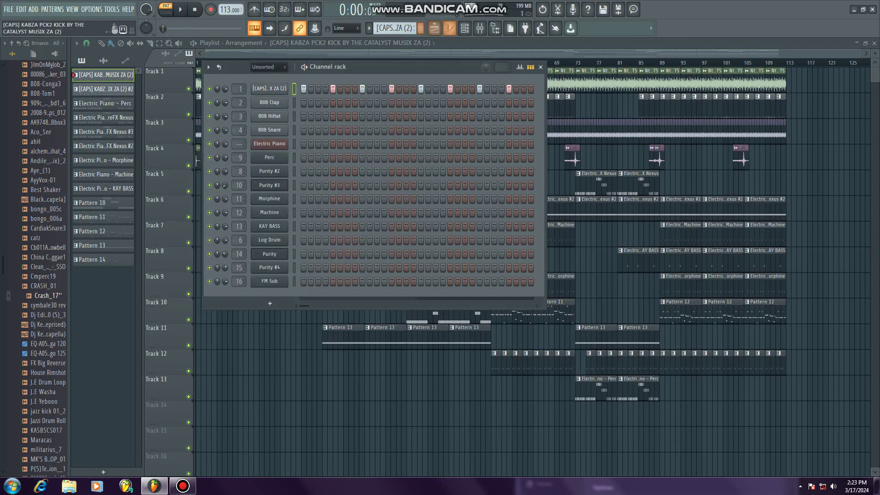
# Step: Play the second KABZA kick pattern (#2), view its steps in the channel rack and its mixer track, and close both windows
pyautogui.click(105, 89)
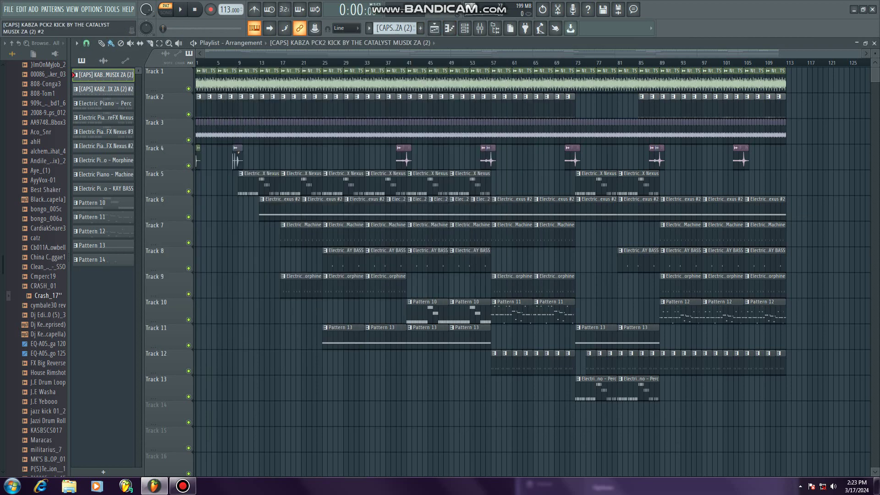
pyautogui.press('F6')
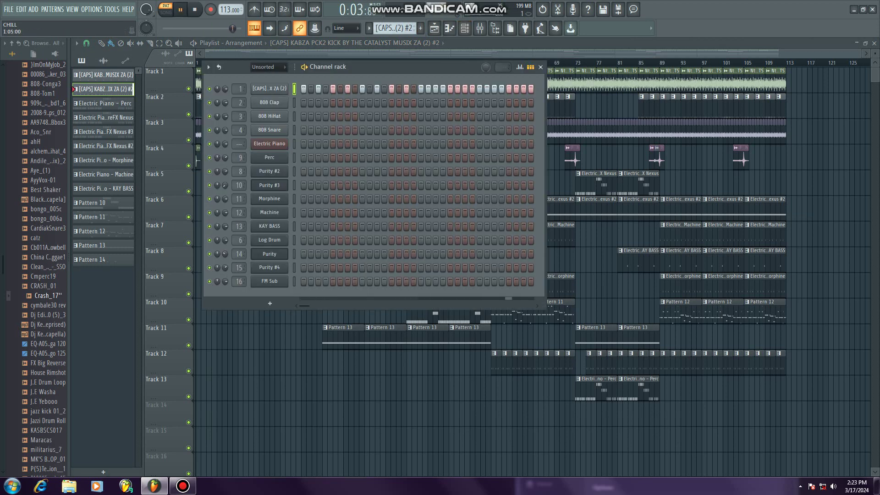
pyautogui.press('F9')
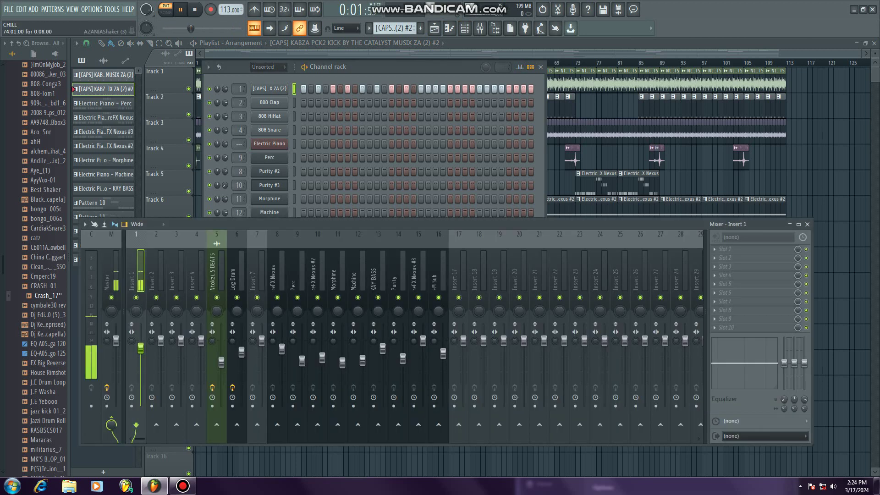
pyautogui.click(807, 224)
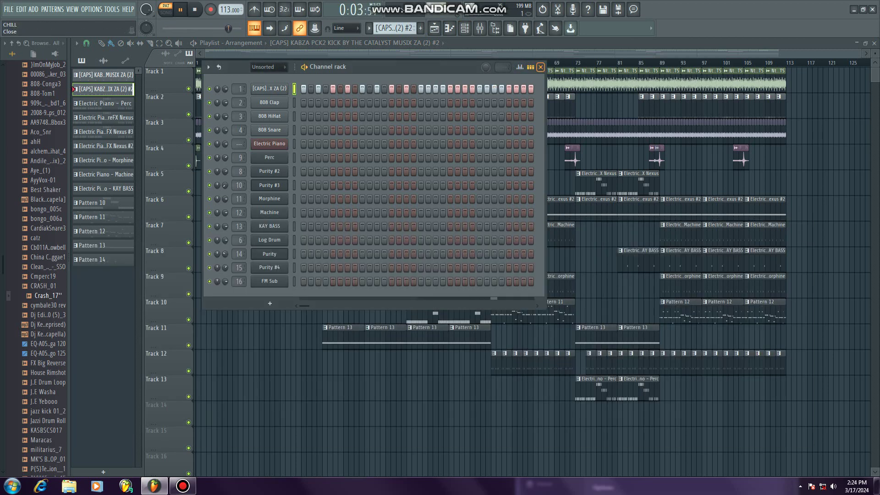
pyautogui.click(541, 67)
# Step: Play the Electric Piano - Perc pattern and inspect the Perc channel's mixer track and Sytrus settings
pyautogui.click(104, 104)
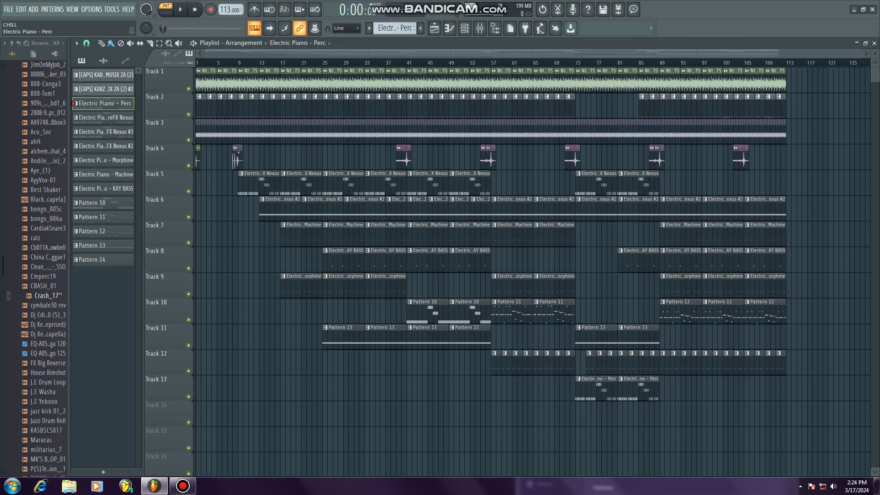
pyautogui.click(464, 28)
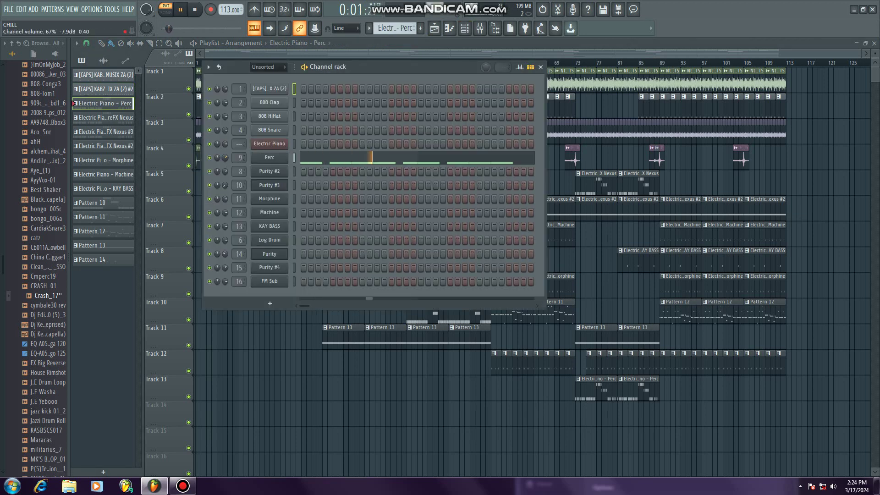
pyautogui.press('F9')
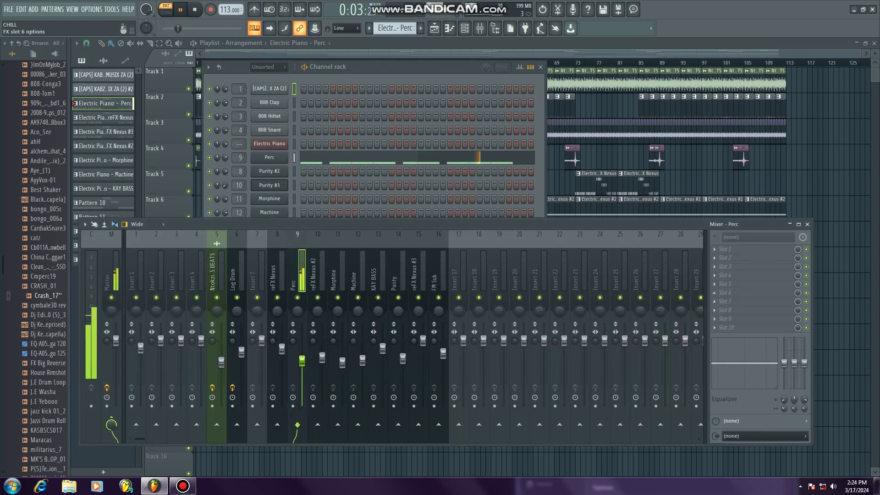
pyautogui.press('F9')
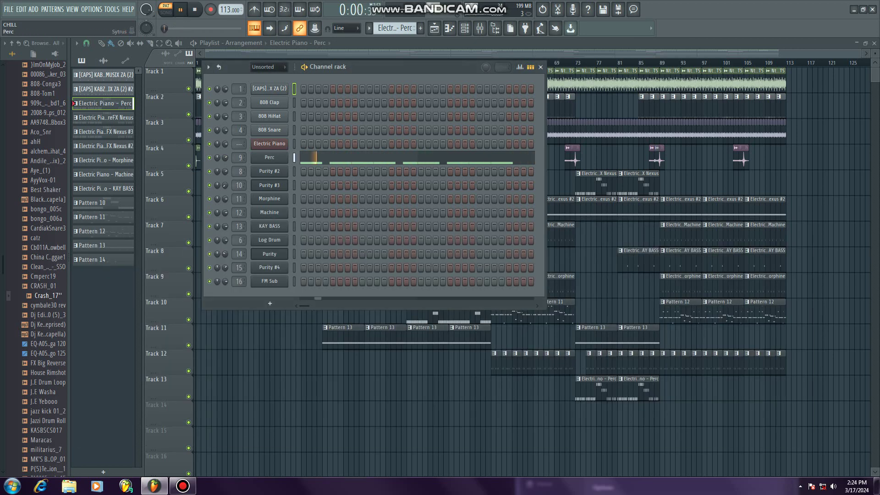
pyautogui.click(269, 158)
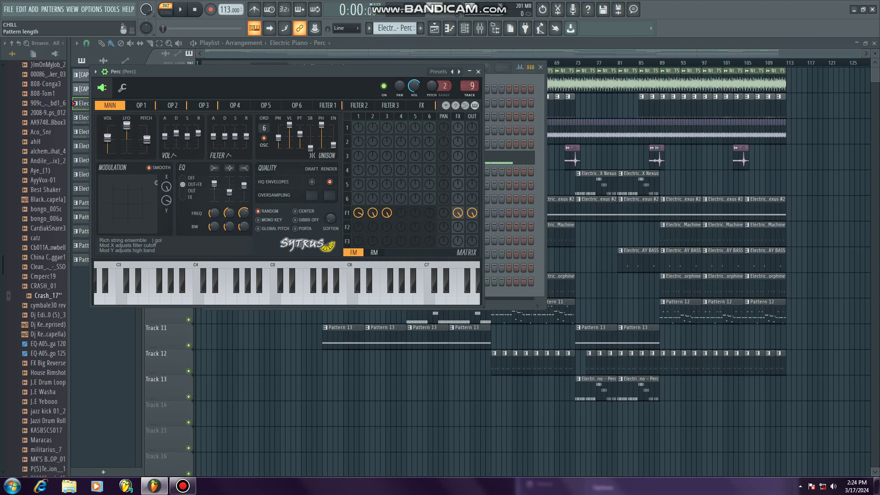
pyautogui.click(478, 72)
# Step: Open the Perc melody in the piano roll, play it through to about bar 8, and close the piano roll
pyautogui.press('space')
pyautogui.press('F7')
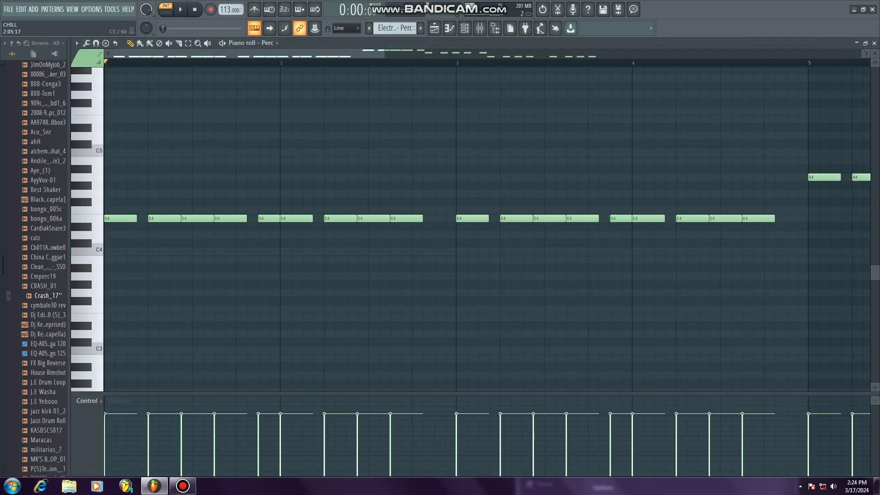
pyautogui.press('space')
pyautogui.scroll(-5, 353, 229)
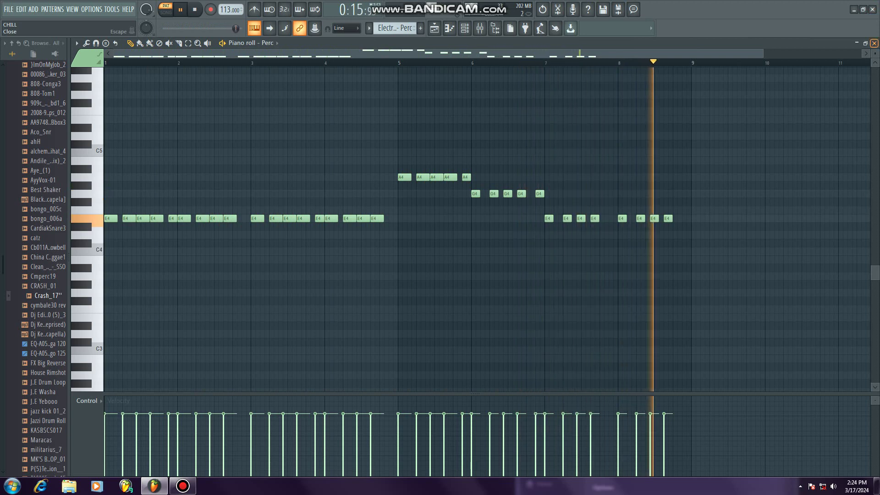
pyautogui.press('space')
pyautogui.click(874, 43)
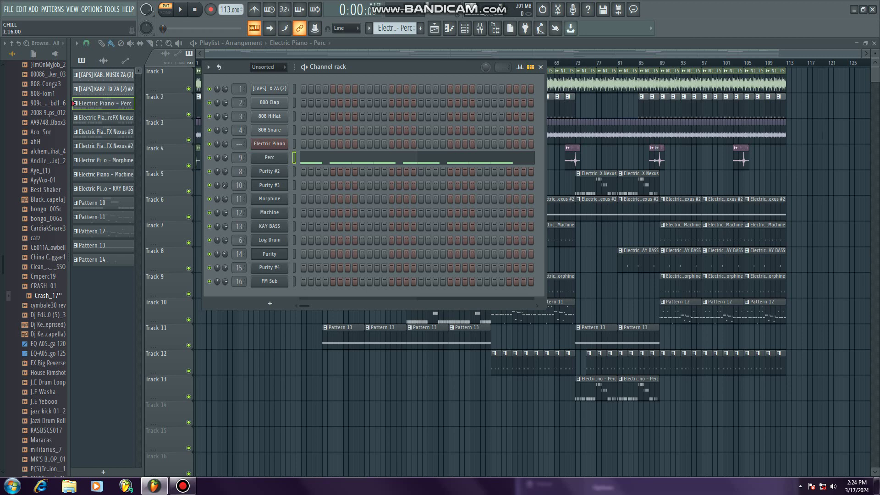
# Step: Play the Electric Piano - reFX Nexus pattern, view its Purity #2 notes in the piano roll, and close the piano roll
pyautogui.press('F6')
pyautogui.click(103, 117)
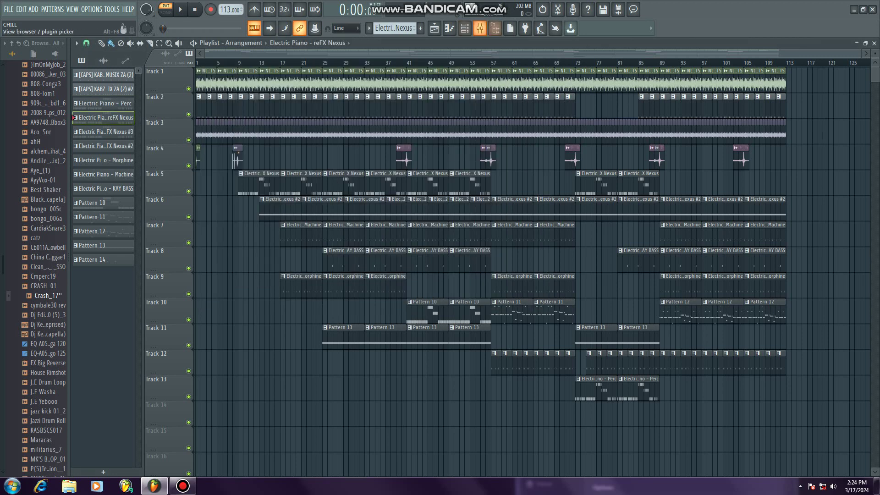
pyautogui.press('F6')
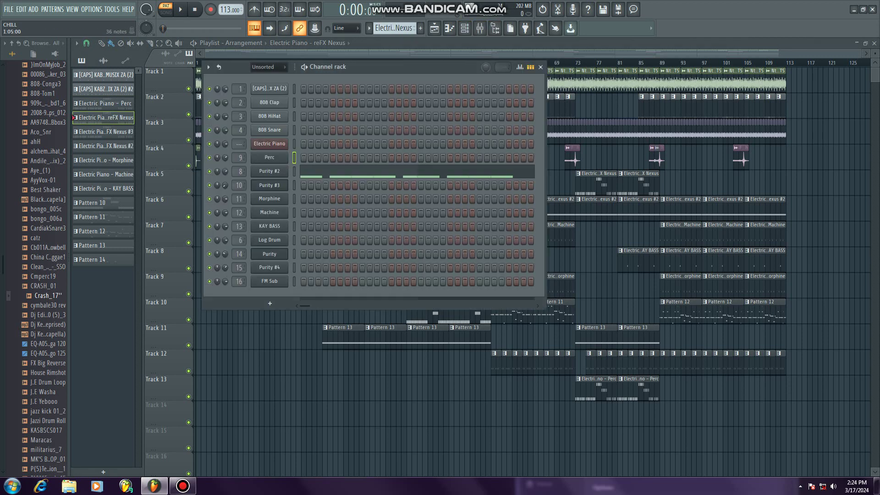
pyautogui.click(334, 171)
pyautogui.press('space')
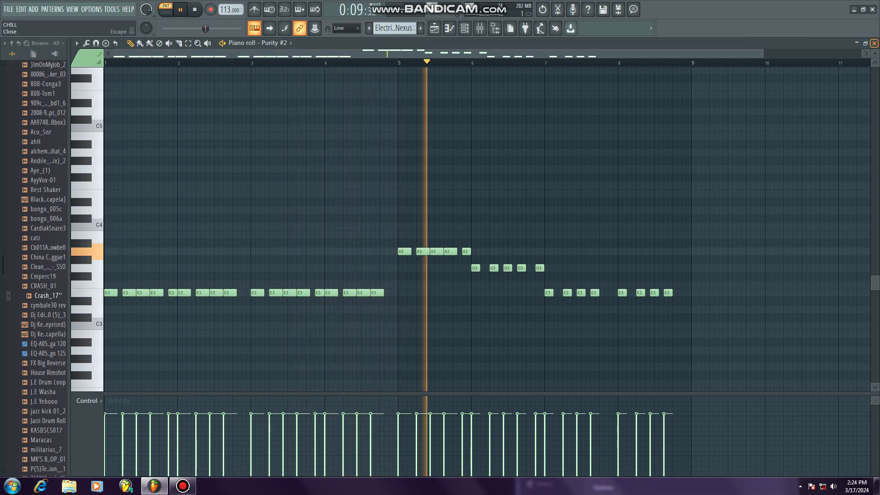
pyautogui.click(875, 43)
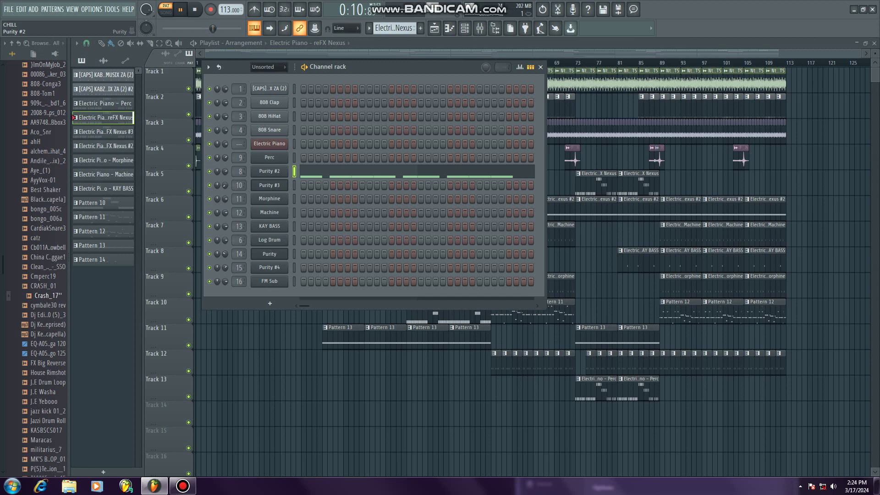
# Step: Inspect the Purity #2 channel's instrument preset and its reFX Nexus mixer track while the pattern plays
pyautogui.click(270, 171)
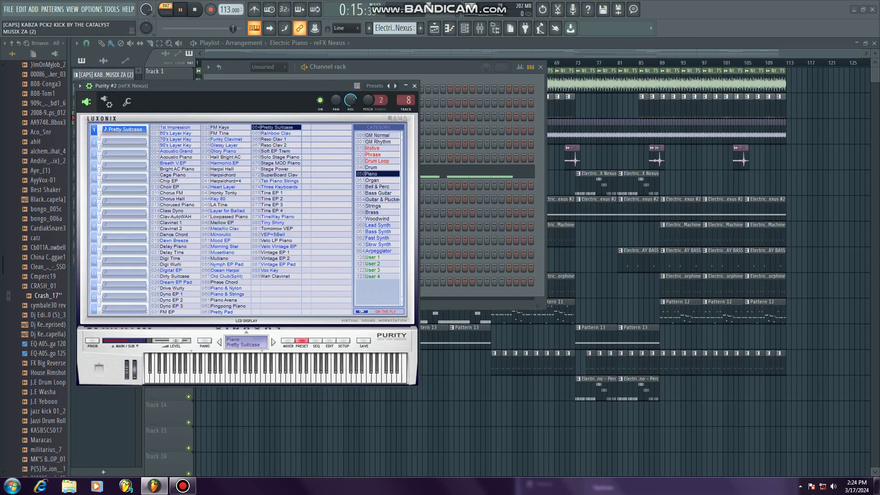
pyautogui.click(89, 86)
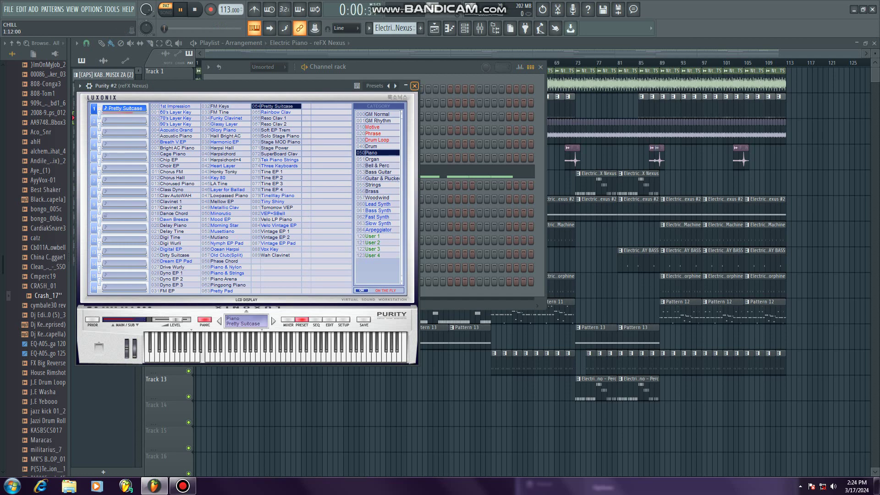
pyautogui.click(414, 86)
pyautogui.press('F9')
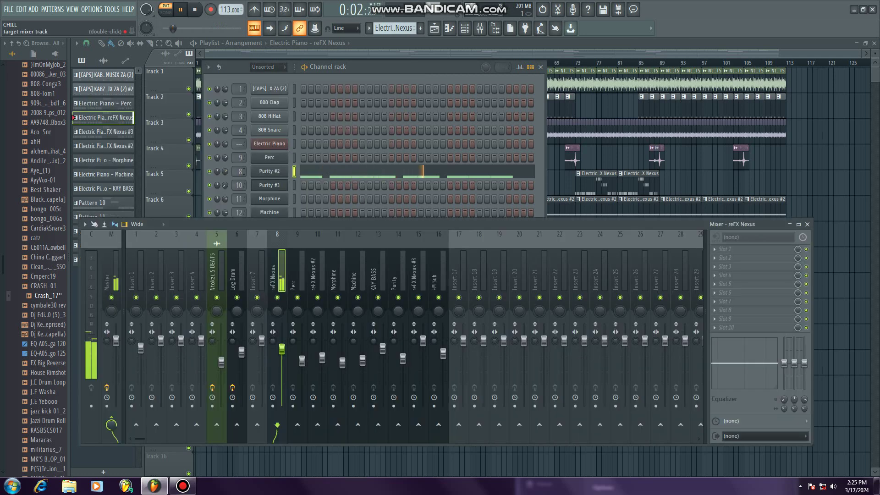
pyautogui.press('F6')
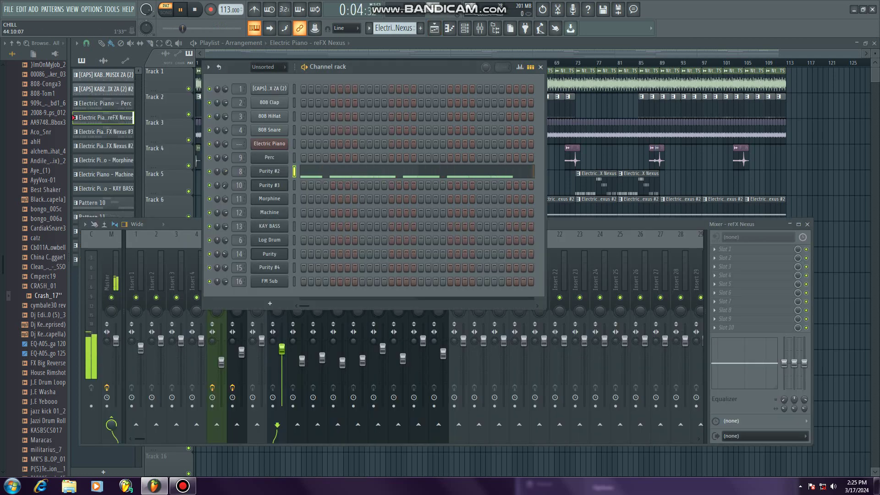
# Step: Close the open windows and check the Electric Piano - reFX Nexus #3 pattern's notes in the channel rack
pyautogui.press('F5')
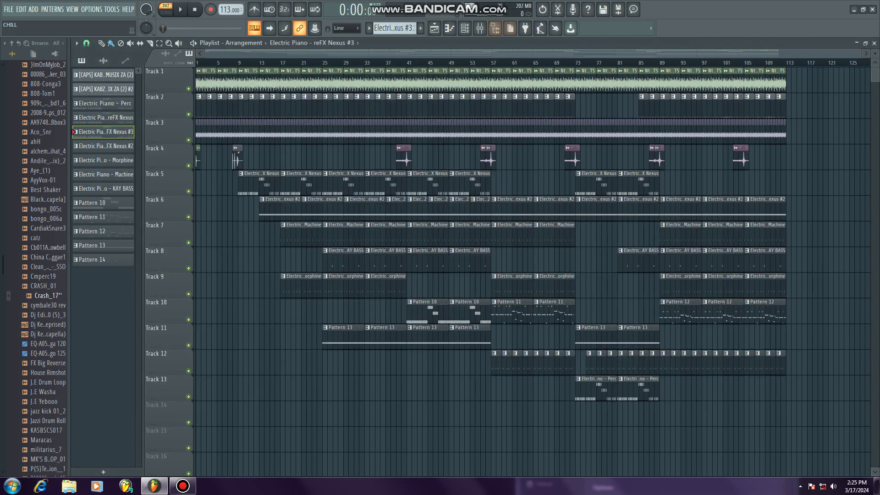
pyautogui.press('F6')
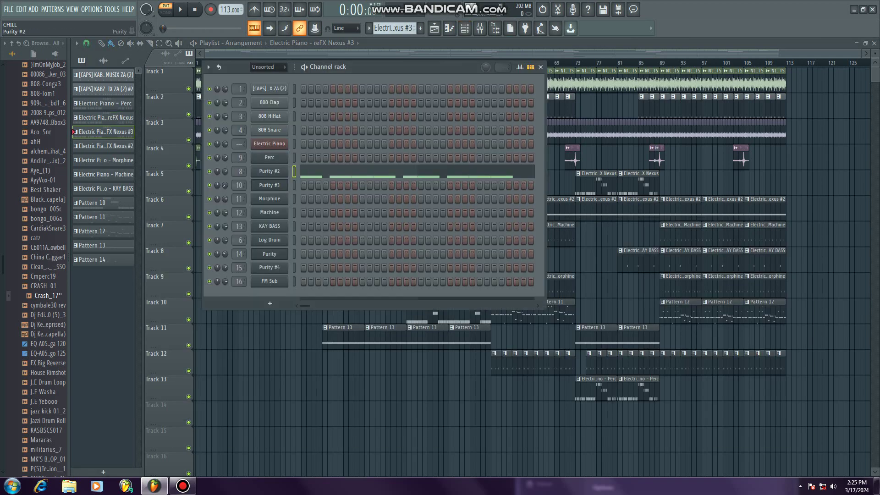
pyautogui.press('F6')
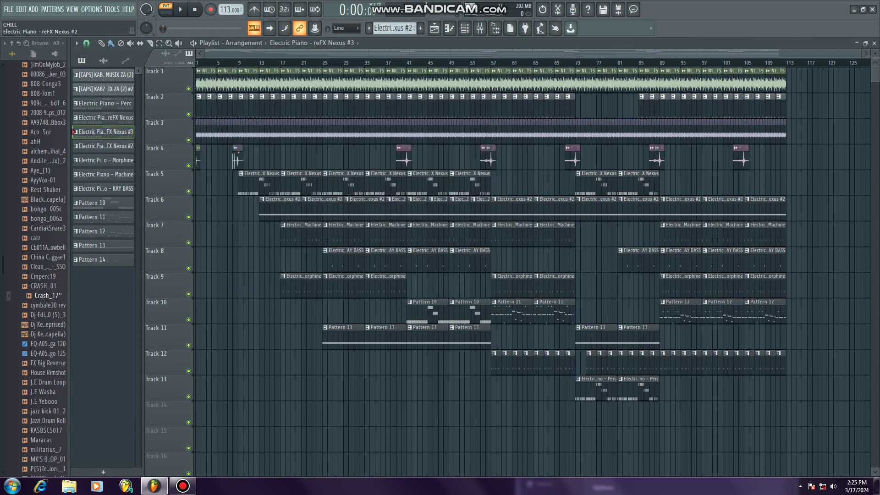
# Step: Play the Electric Piano - reFX Nexus #2 pattern, inspect the Purity #3 channel's instrument preset, and stop playback
pyautogui.press('F6')
pyautogui.press('space')
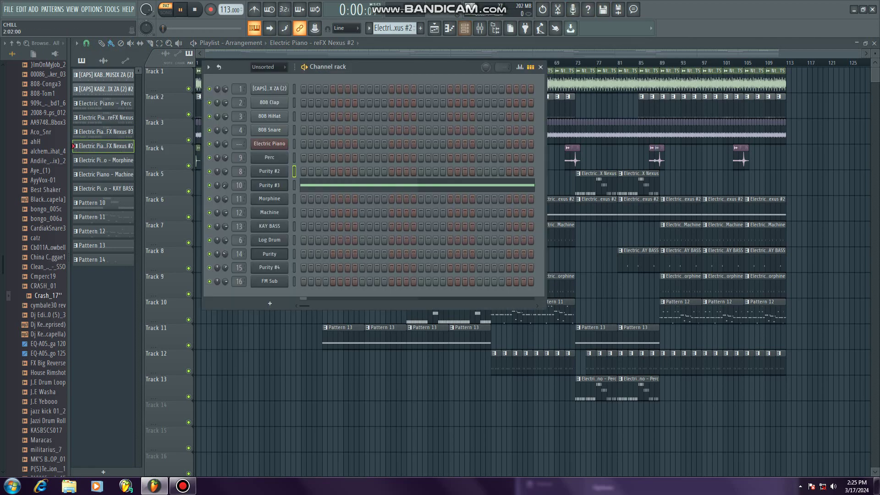
pyautogui.click(270, 185)
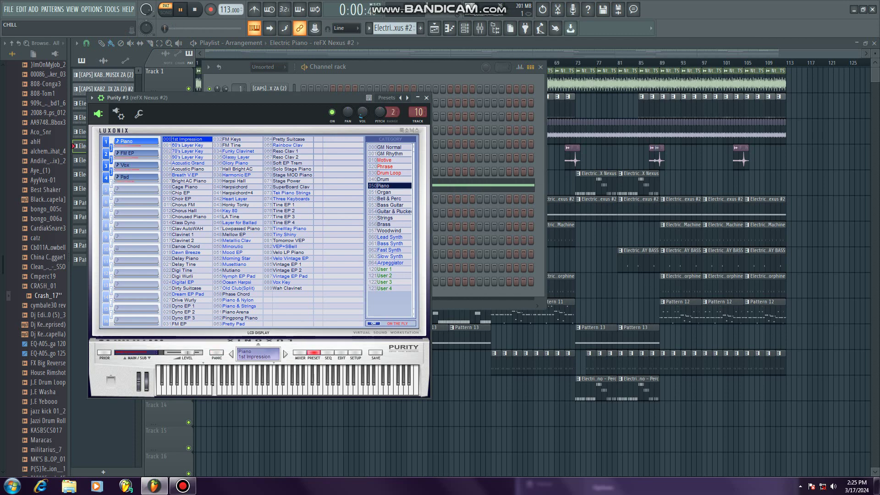
pyautogui.moveTo(394, 67); pyautogui.dragTo(393, 68)
pyautogui.press('space')
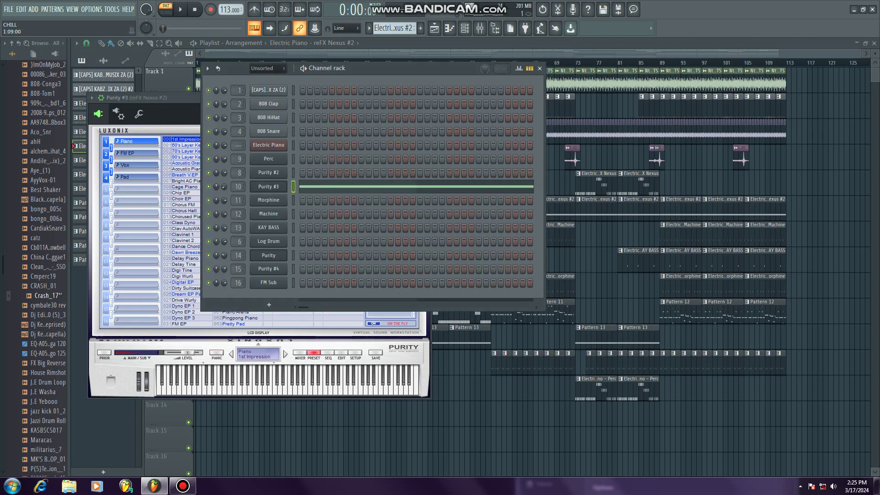
# Step: Open the Purity #3 notes in the piano roll, play them to about bar 2, and close the piano roll
pyautogui.press('F7')
pyautogui.press('space')
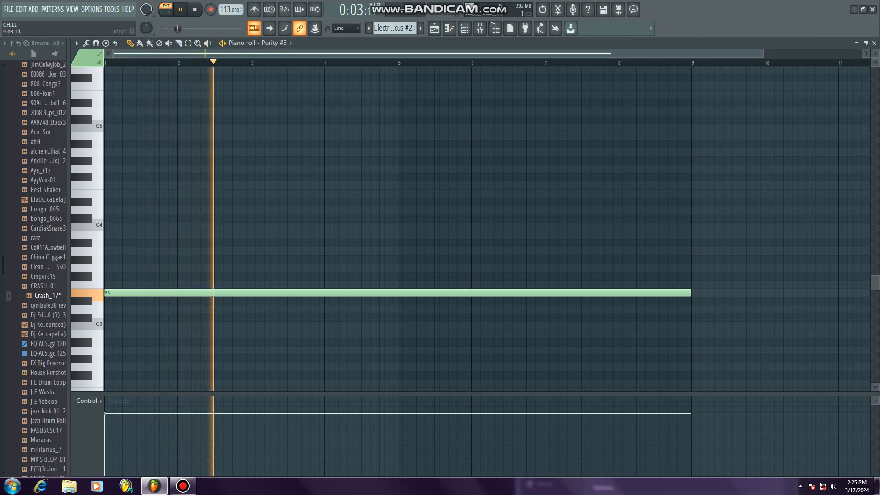
pyautogui.press('F7')
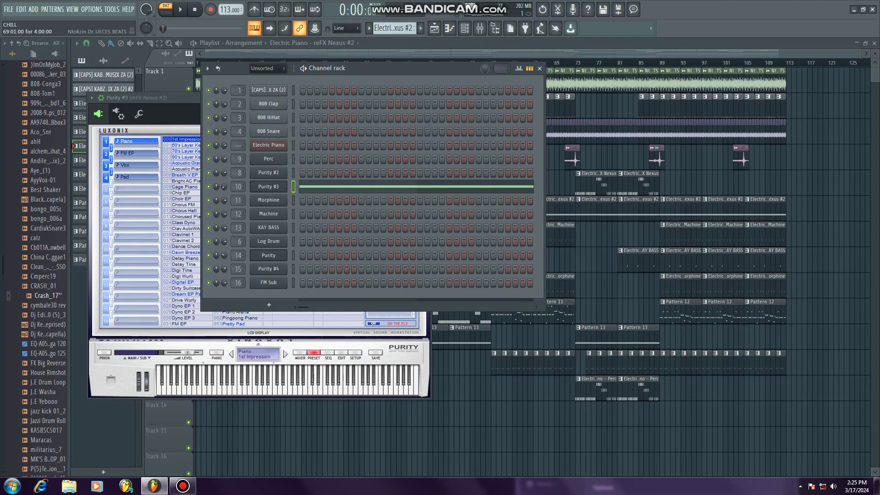
# Step: Select the Electric Piano - Morphine pattern and open the Morphine channel's synth settings
pyautogui.click(82, 161)
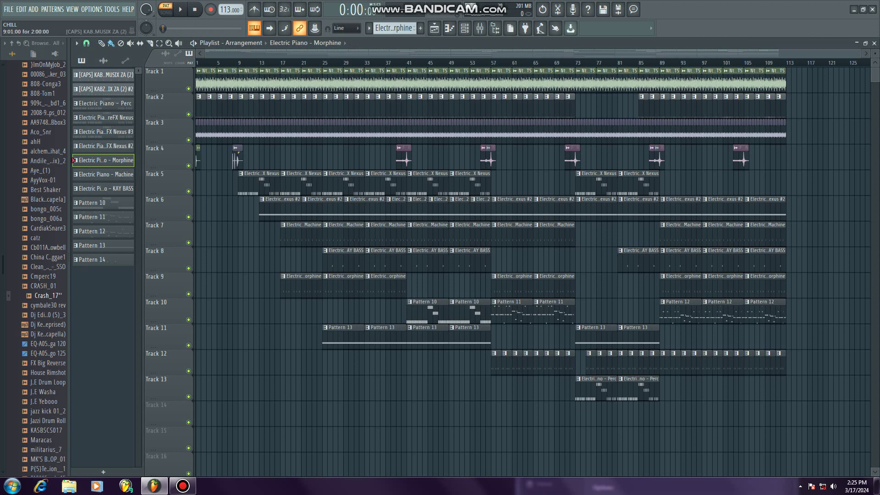
pyautogui.press('F6')
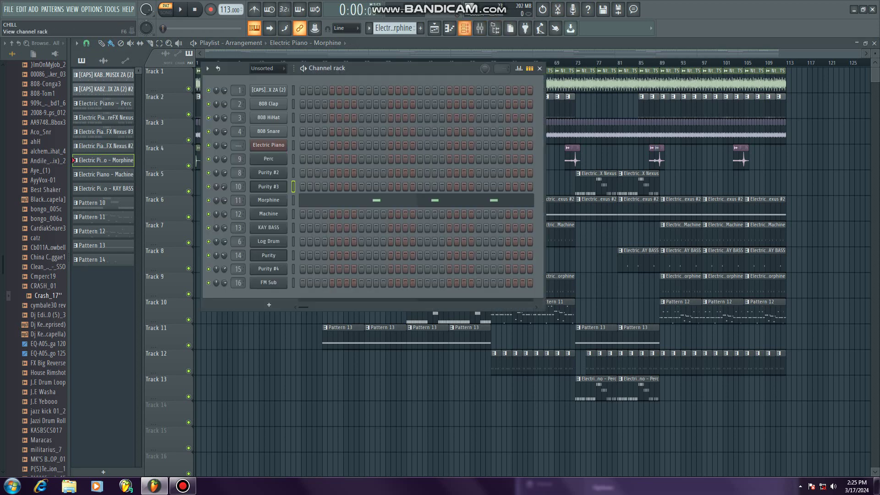
pyautogui.click(268, 200)
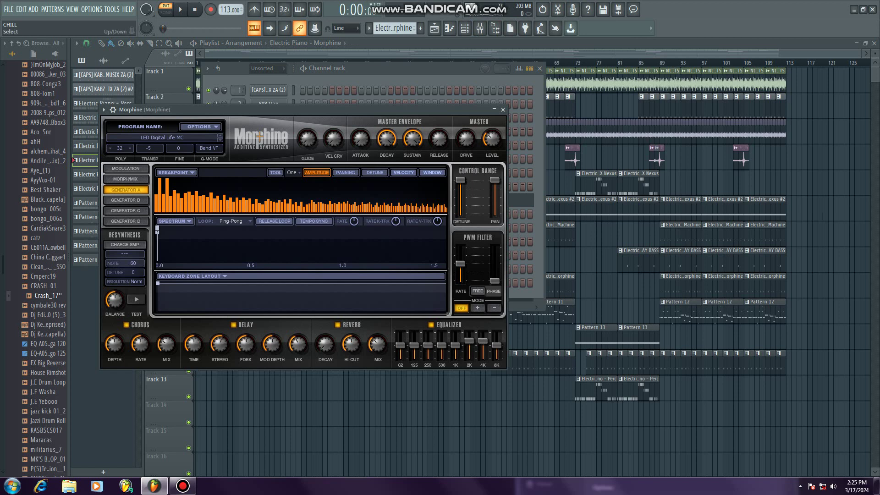
# Step: Play the Morphine notes in the piano roll, and close the piano roll and the Morphine synth window
pyautogui.press('F6')
pyautogui.press('F7')
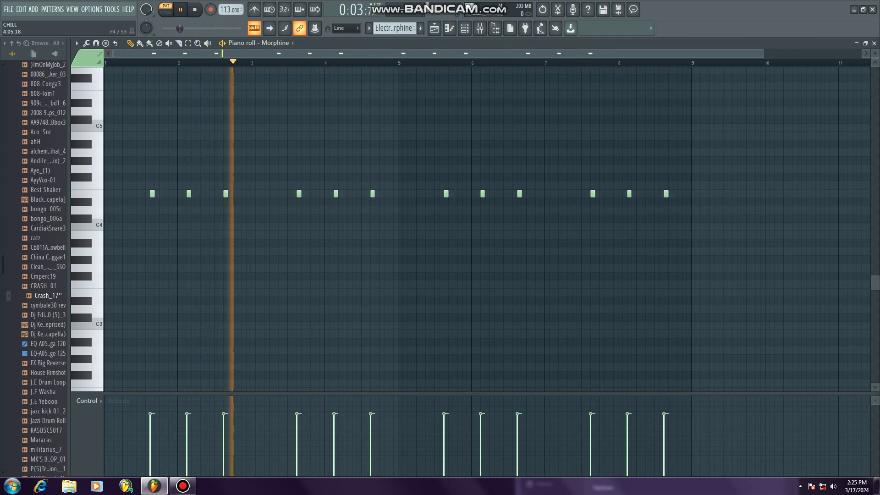
pyautogui.press('Escape')
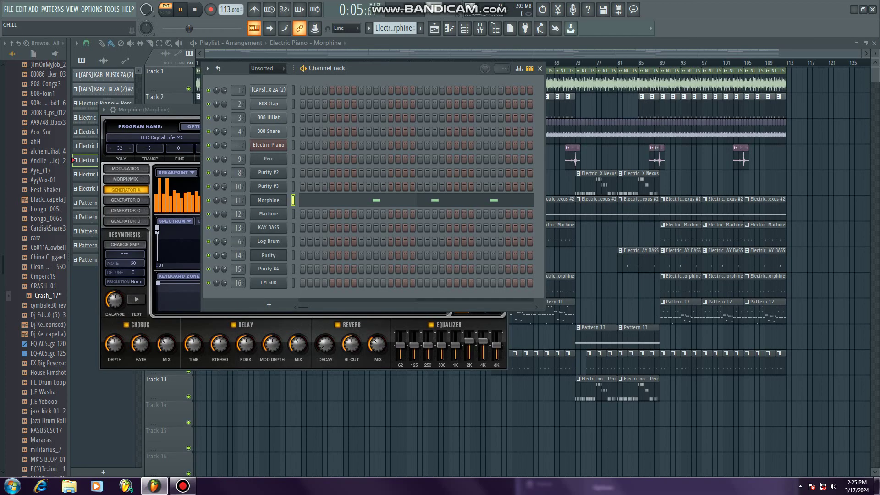
pyautogui.moveTo(124, 109); pyautogui.dragTo(147, 161)
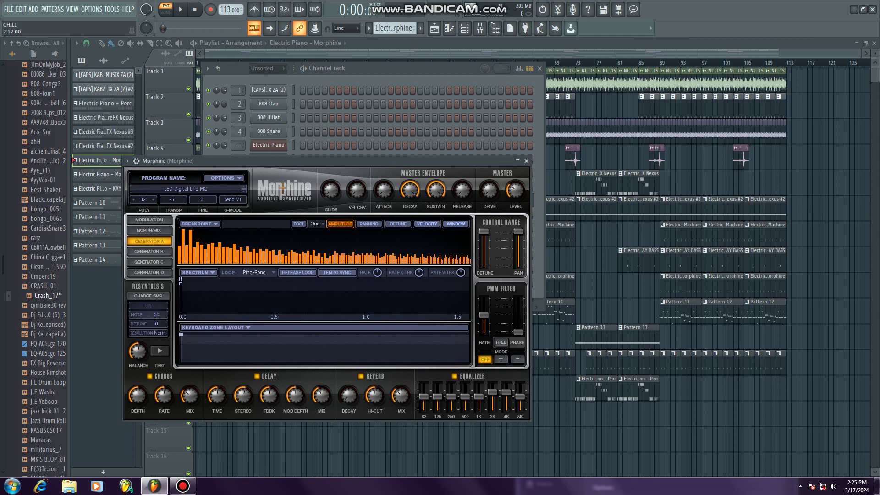
pyautogui.click(526, 161)
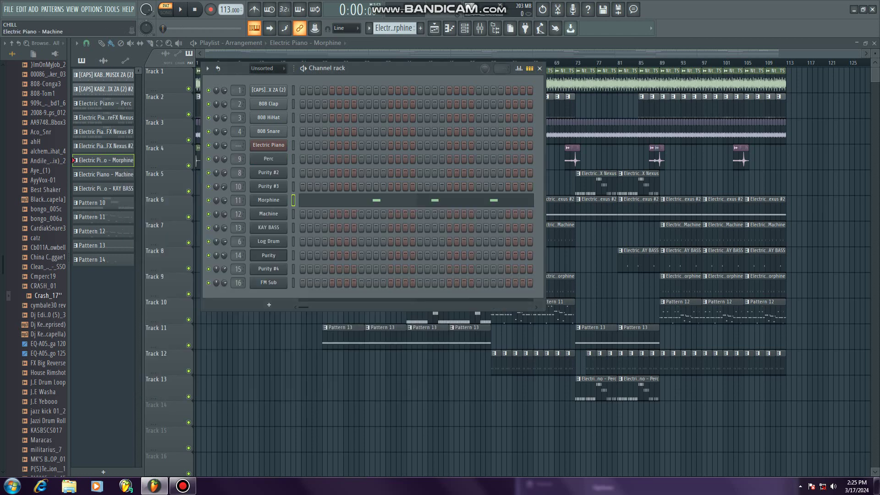
# Step: Play the Electric Piano - Machine pattern, inspect the Machine channel's Sytrus settings, and stop playback
pyautogui.press('F6')
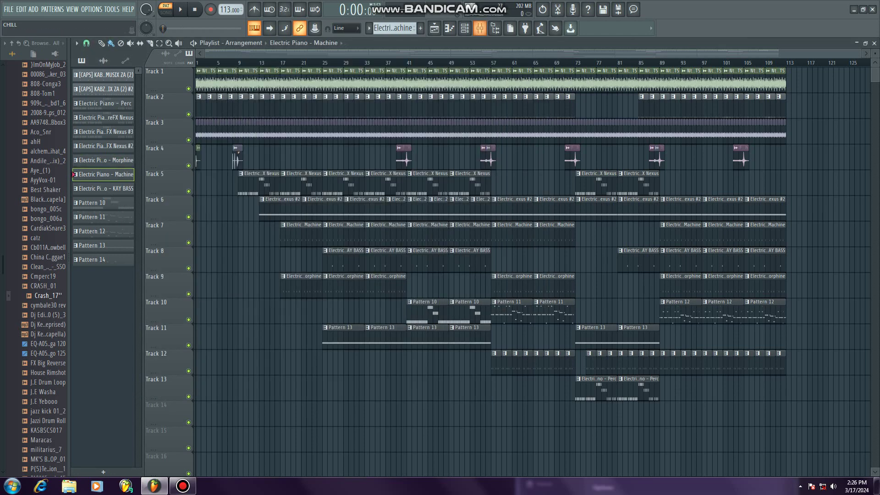
pyautogui.press('F6')
pyautogui.press('space')
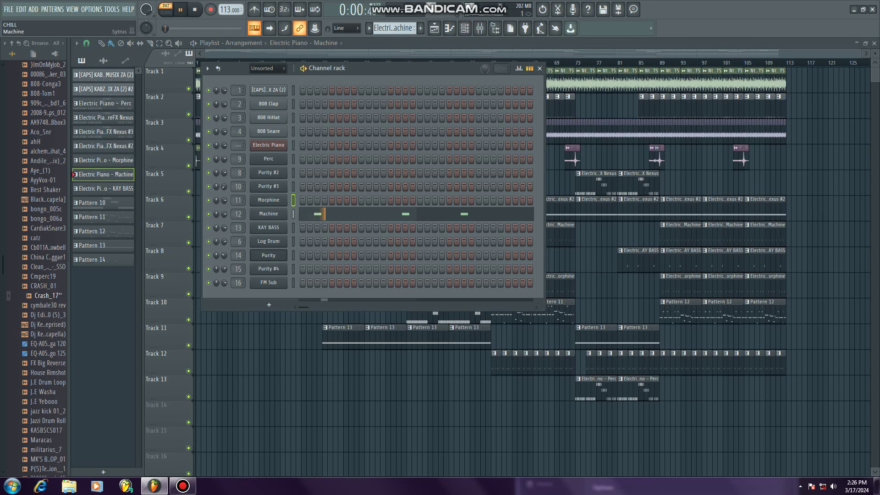
pyautogui.click(269, 213)
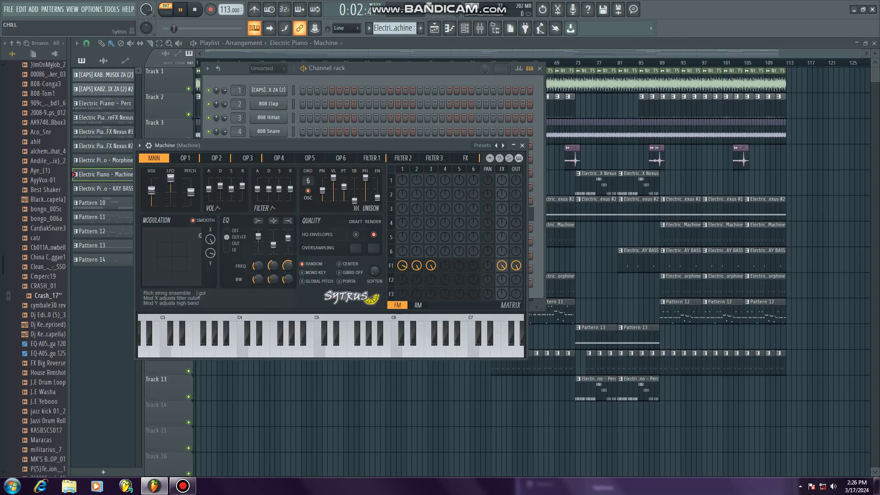
pyautogui.press('space')
# Step: Open the Machine notes in the piano roll, play them to about bar 5, and close the piano roll
pyautogui.press('F6')
pyautogui.press('F7')
pyautogui.press('space')
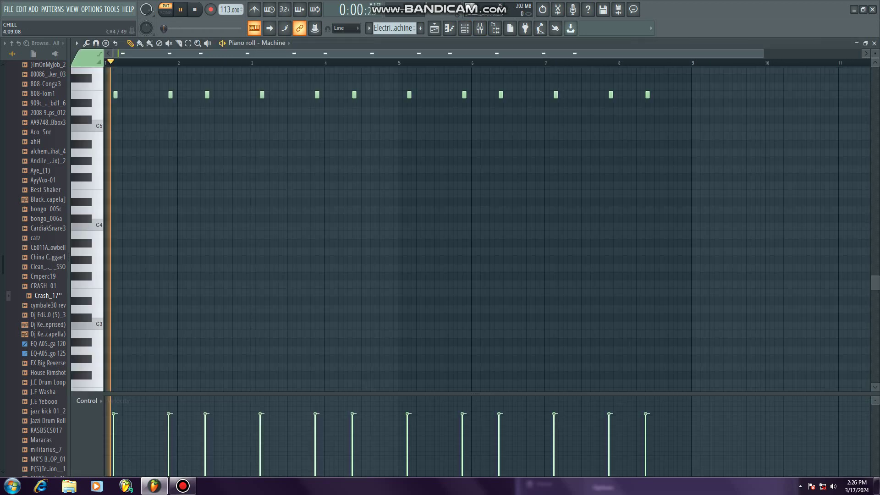
pyautogui.scroll(3, 215, 70)
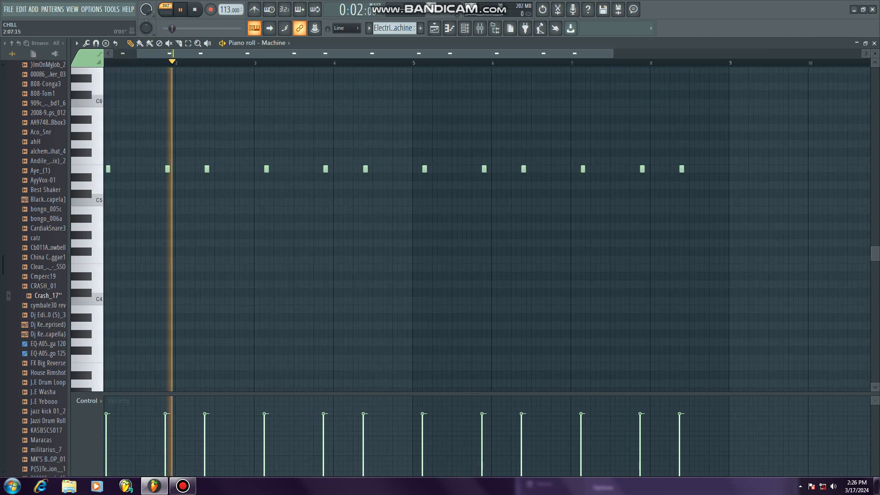
pyautogui.hscroll(-2, 155, 210)
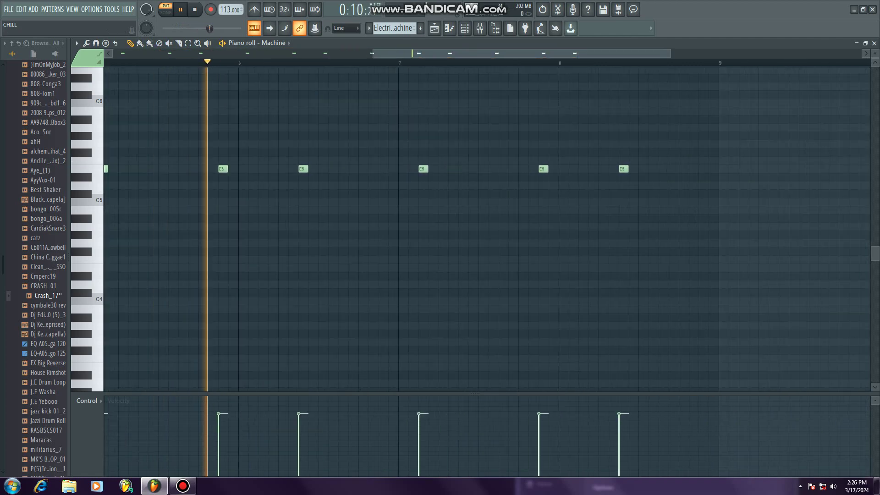
pyautogui.click(874, 43)
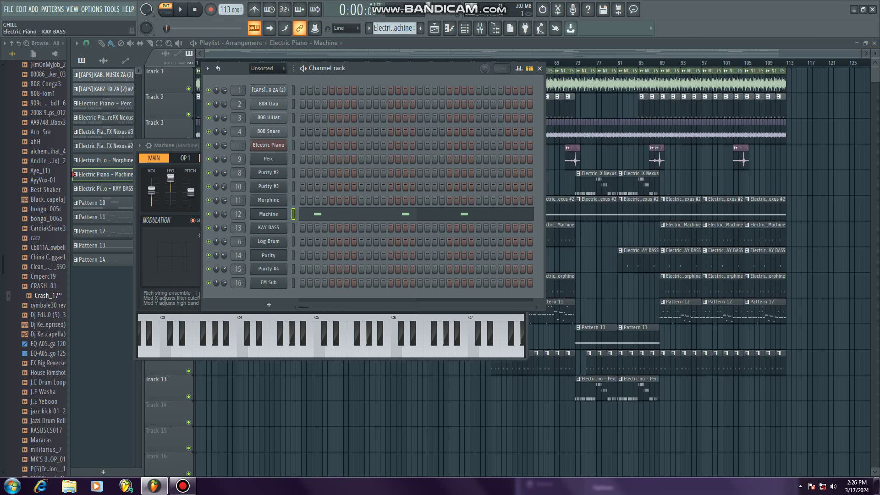
# Step: Play the Electric Piano - KAY BASS pattern with its notes shown in the channel rack
pyautogui.click(106, 189)
pyautogui.press('F6')
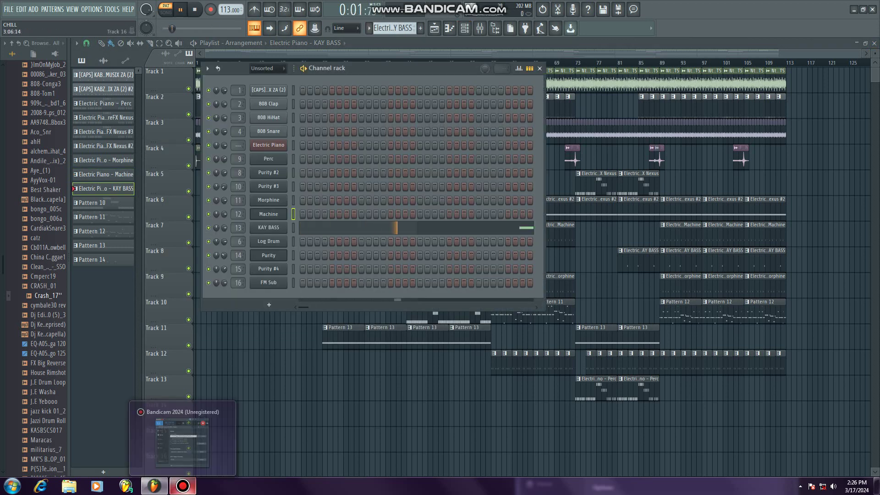
pyautogui.click(183, 486)
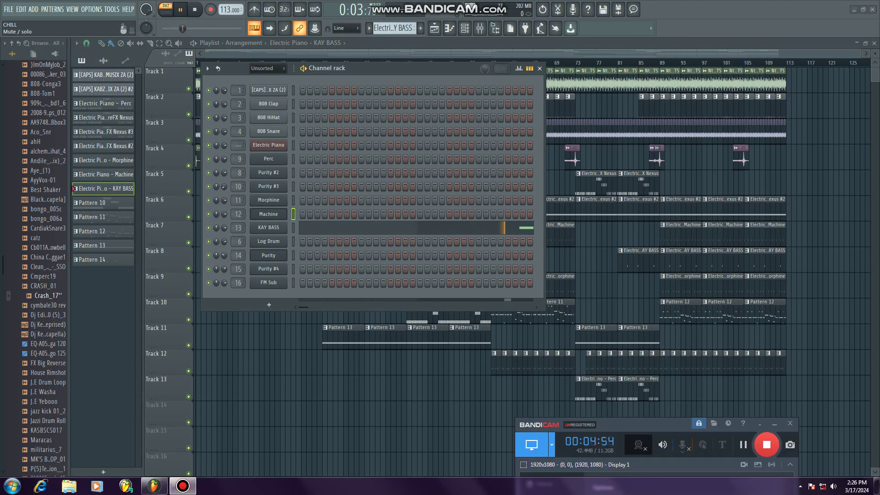
pyautogui.moveTo(183, 486)
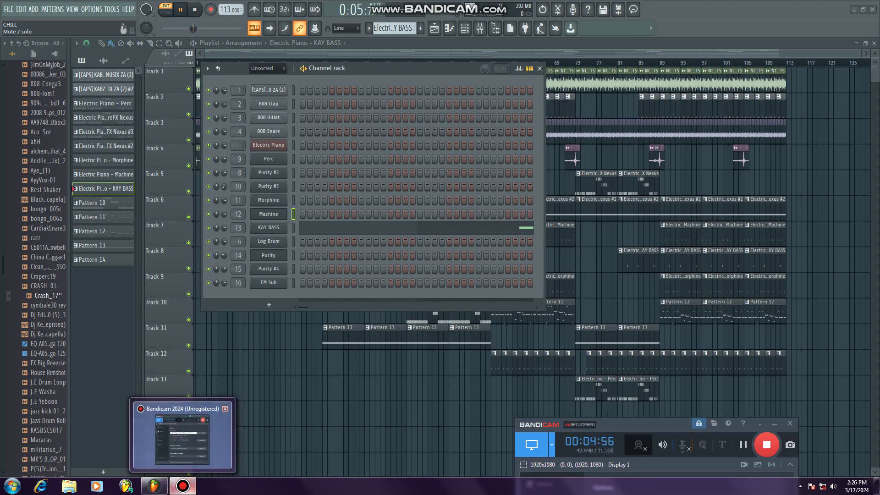
pyautogui.click(376, 412)
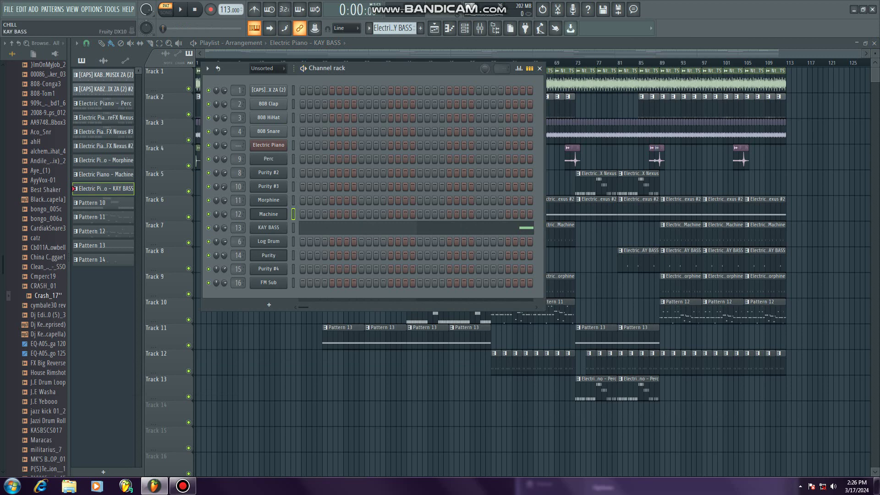
# Step: Open the KAY BASS channel's Fruity DX10 synth settings
pyautogui.click(268, 227)
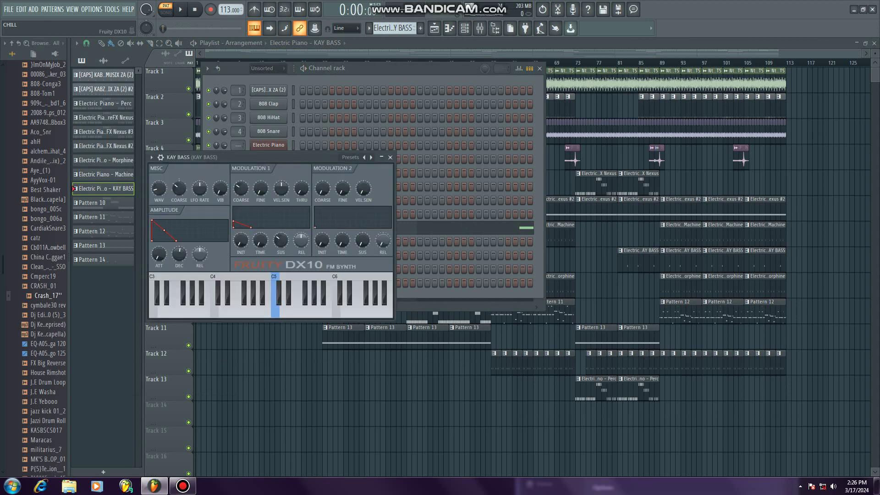
# Step: Open the KAY BASS notes in the piano roll, play them, return to the playlist and stop playback
pyautogui.press('F6')
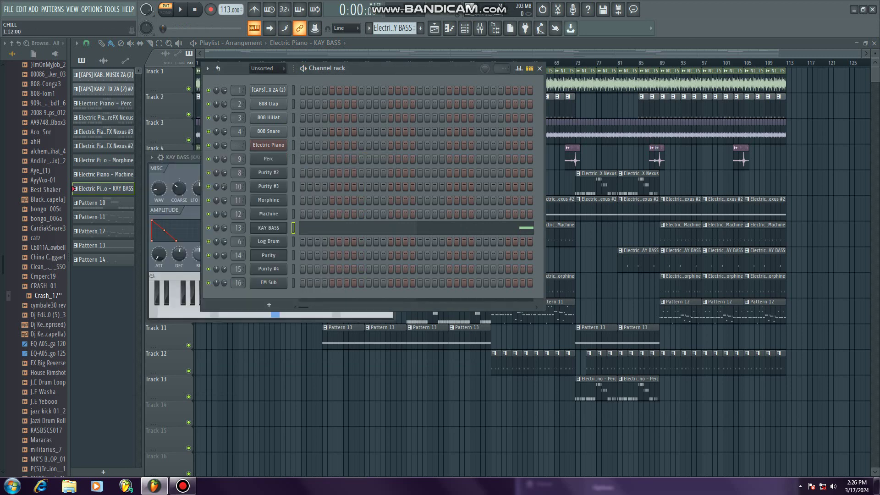
pyautogui.press('F7')
pyautogui.press('space')
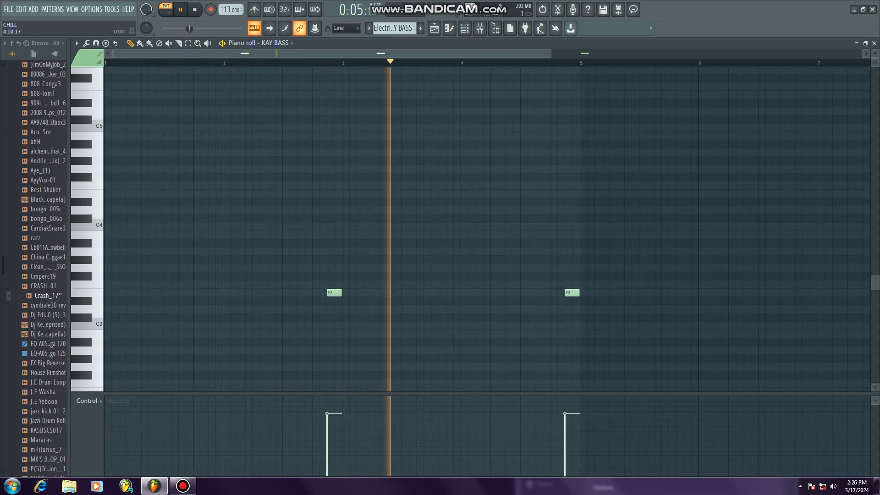
pyautogui.press('F6')
pyautogui.press('F5')
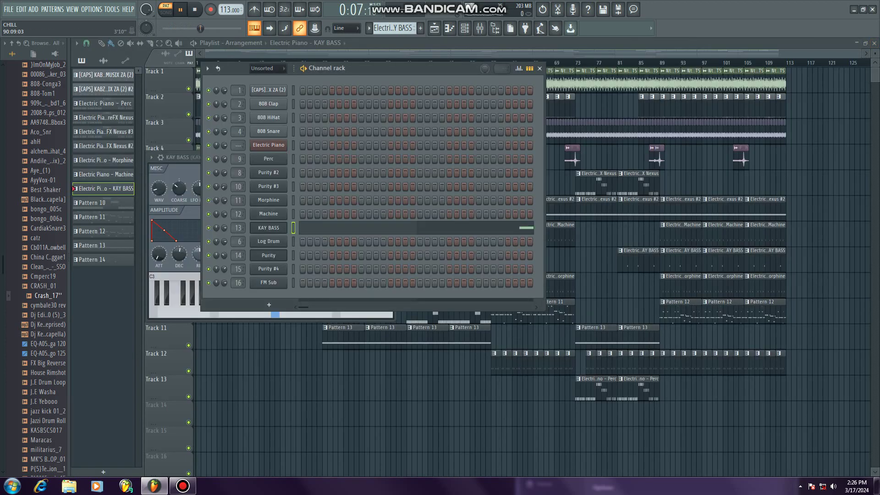
pyautogui.press('F6')
pyautogui.press('space')
# Step: Select Pattern 10 and inspect the Log Drum channel's Fruity DX10, miscellaneous and envelope settings, hiding the detailed settings at the end
pyautogui.click(104, 203)
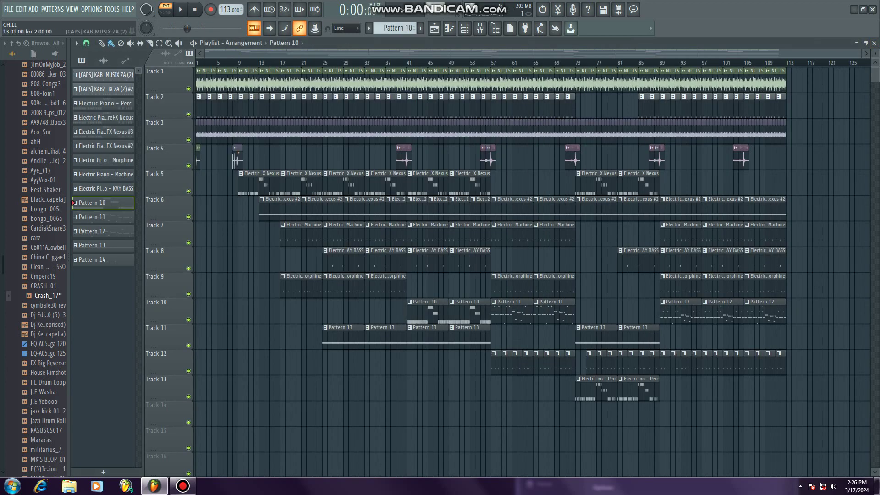
pyautogui.click(464, 28)
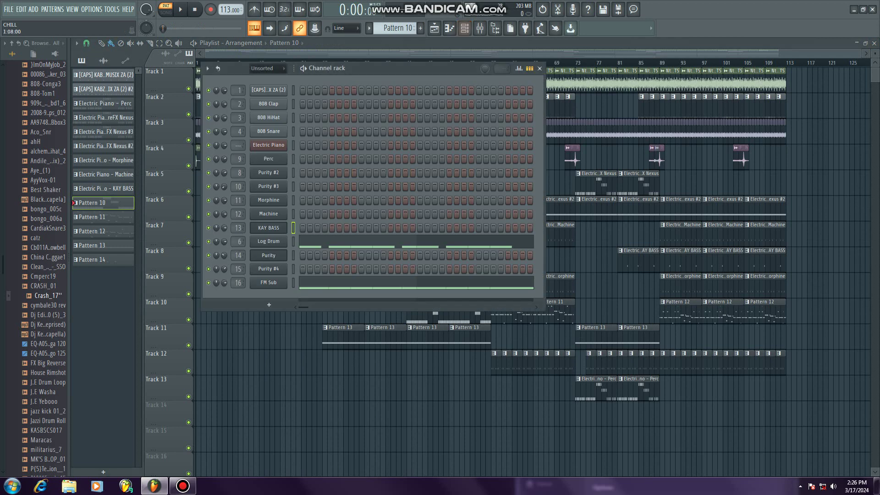
pyautogui.click(268, 241)
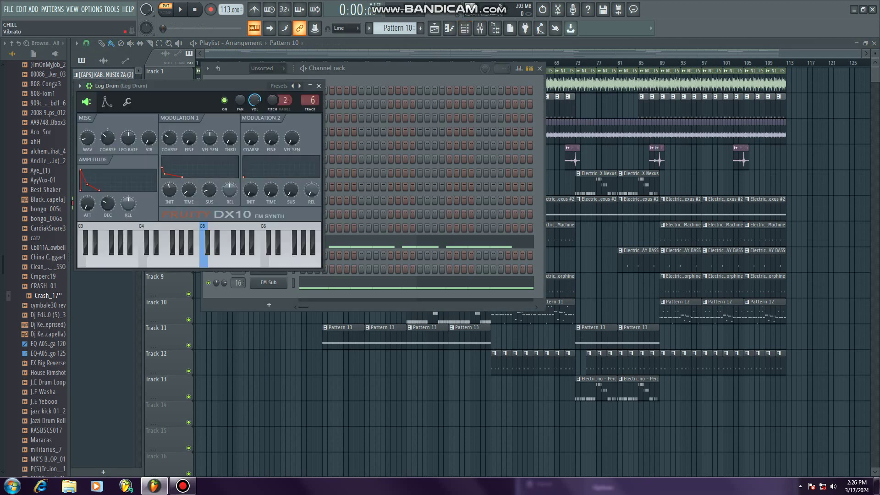
pyautogui.click(127, 102)
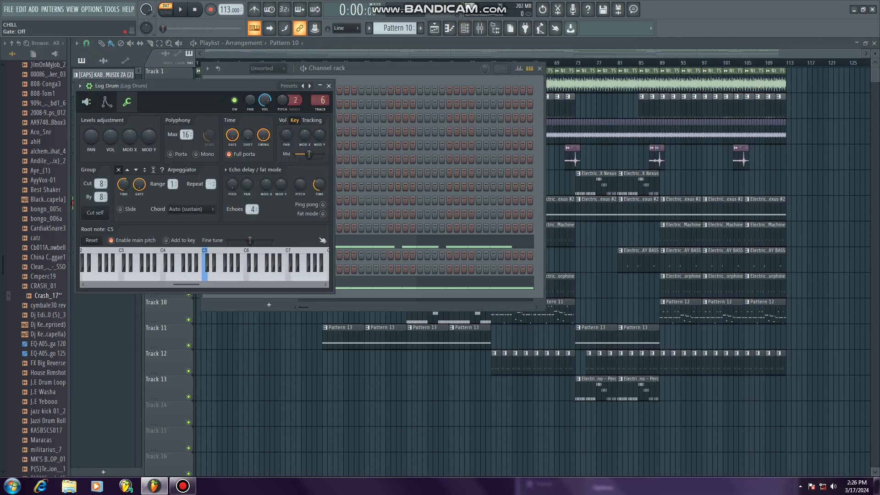
pyautogui.click(107, 102)
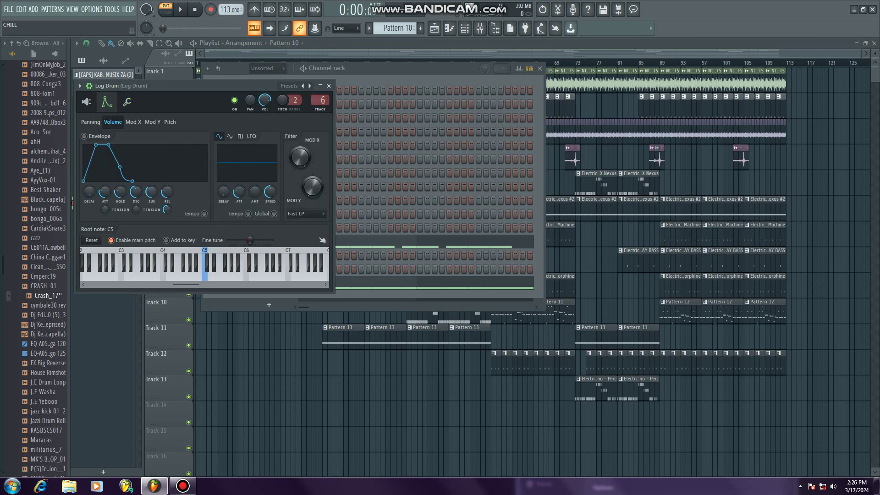
pyautogui.click(86, 102)
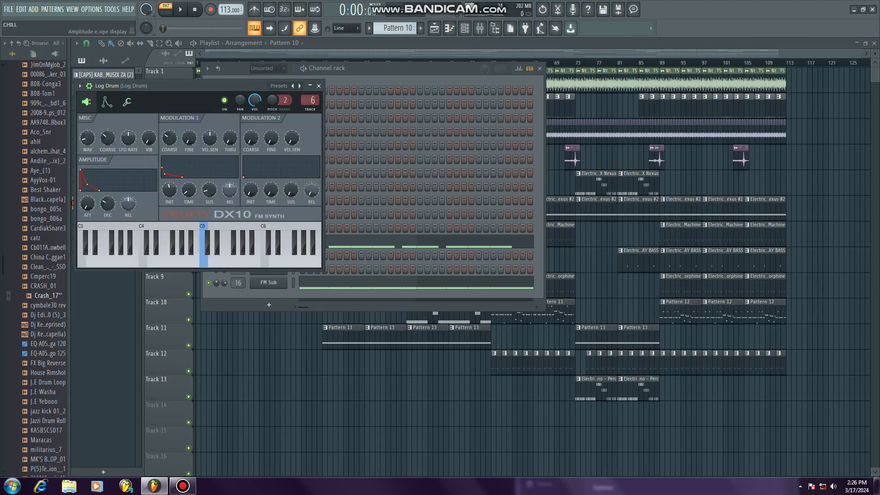
pyautogui.click(80, 85)
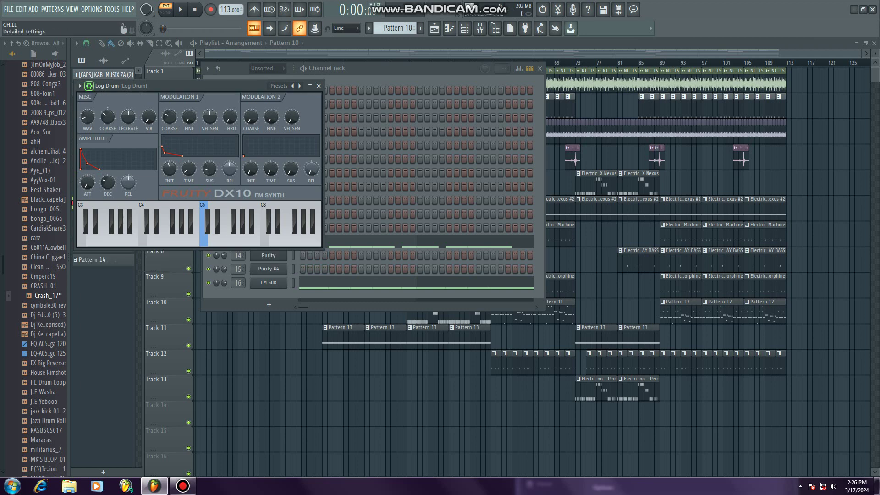
# Step: Open the FM Sub channel's Fruity DX10 synth and show its miscellaneous channel settings
pyautogui.click(361, 242)
pyautogui.click(269, 282)
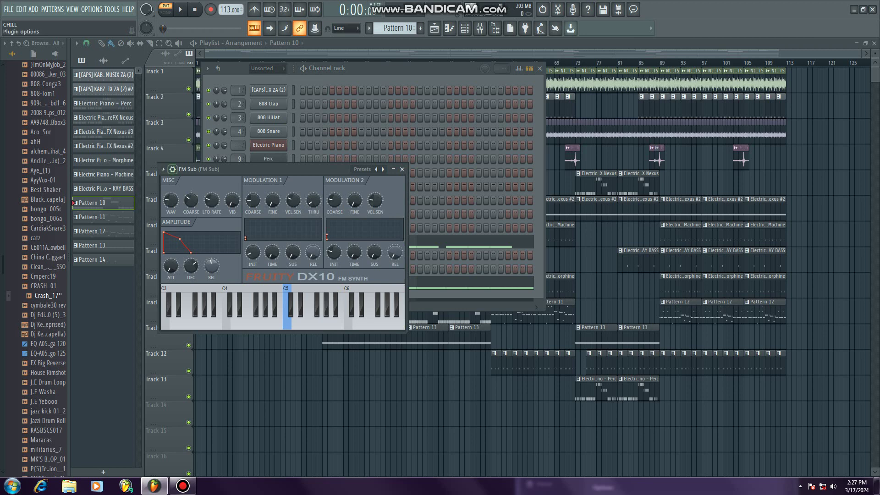
pyautogui.click(163, 169)
pyautogui.click(211, 185)
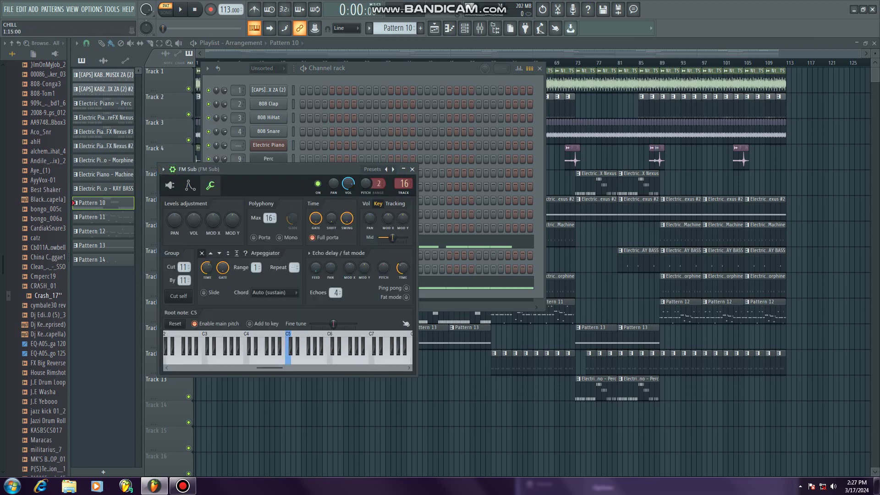
# Step: Open Pattern 10's Log Drum notes in the piano roll, play through to the end of the pattern, and close the piano roll
pyautogui.press('F6')
pyautogui.press('F7')
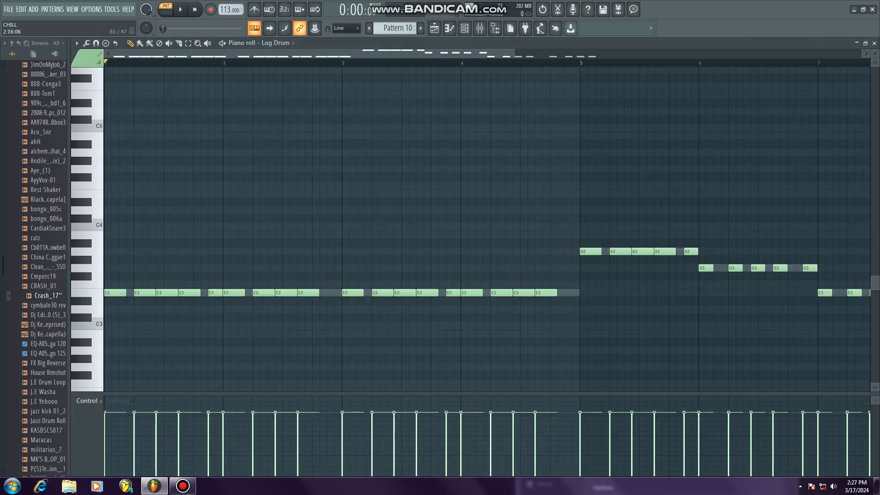
pyautogui.press('space')
pyautogui.scroll(-2, 487, 229)
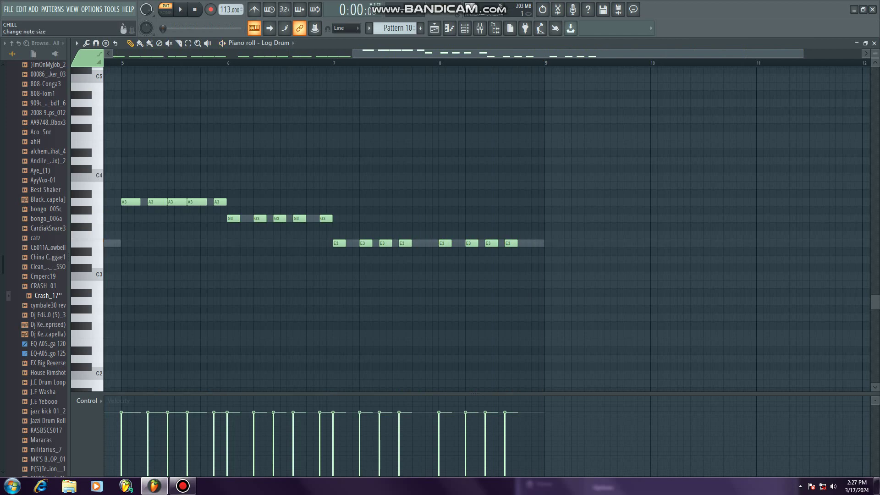
pyautogui.click(874, 43)
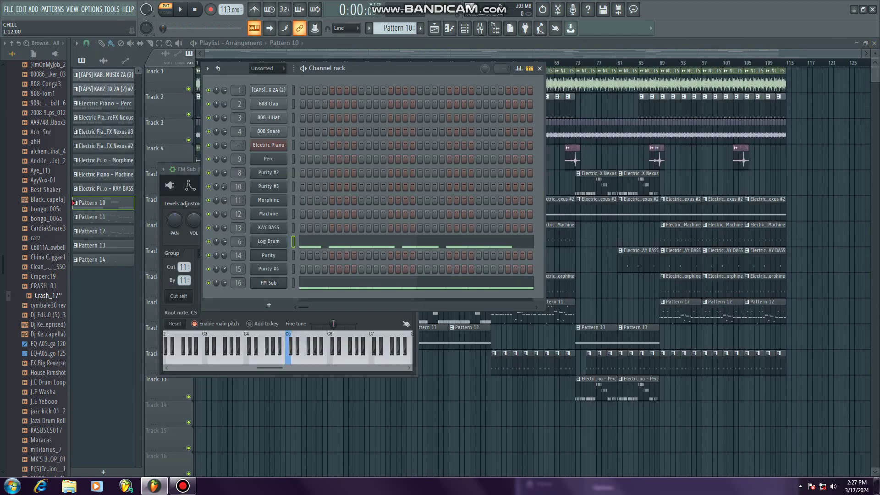
# Step: Open Pattern 10's FM Sub notes in the piano roll, play them past bar 5, and close the piano roll
pyautogui.click(439, 283)
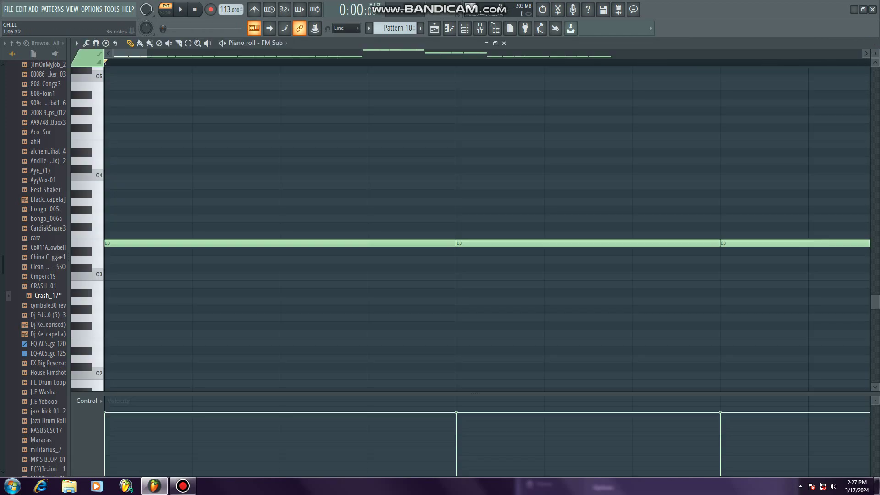
pyautogui.press('space')
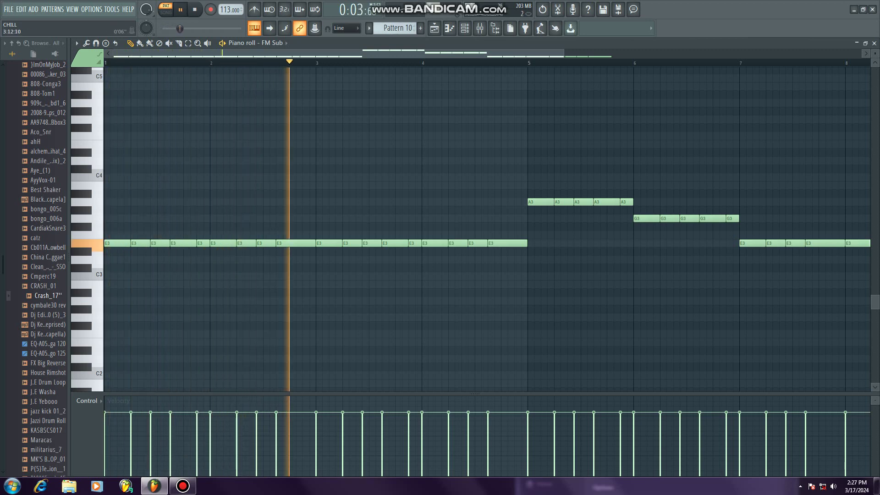
pyautogui.scroll(-1, 390, 63)
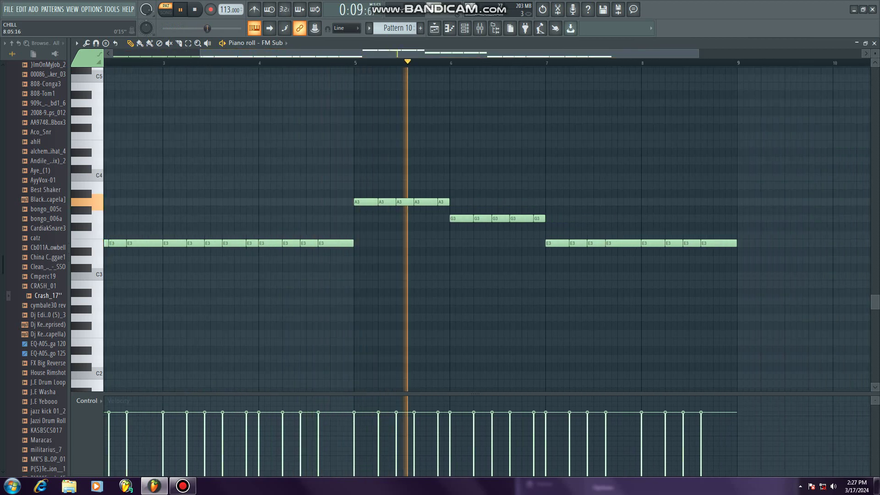
pyautogui.press('Escape')
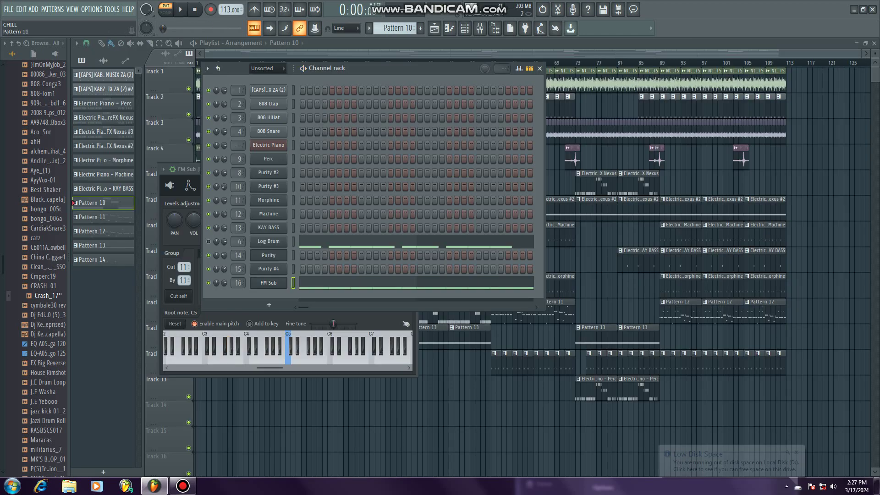
# Step: Select and play Pattern 11, review its Log Drum notes in the piano roll through bar 8, and close the piano roll
pyautogui.click(495, 317)
pyautogui.press('space')
pyautogui.click(480, 28)
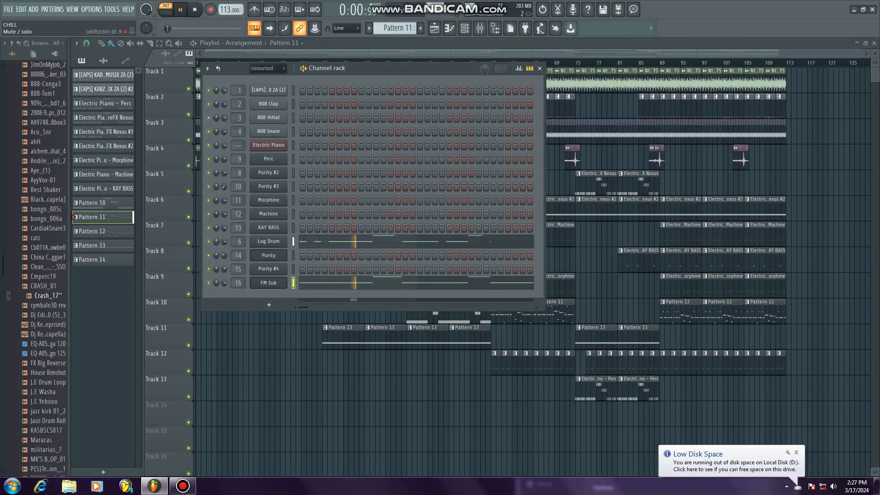
pyautogui.press('F7')
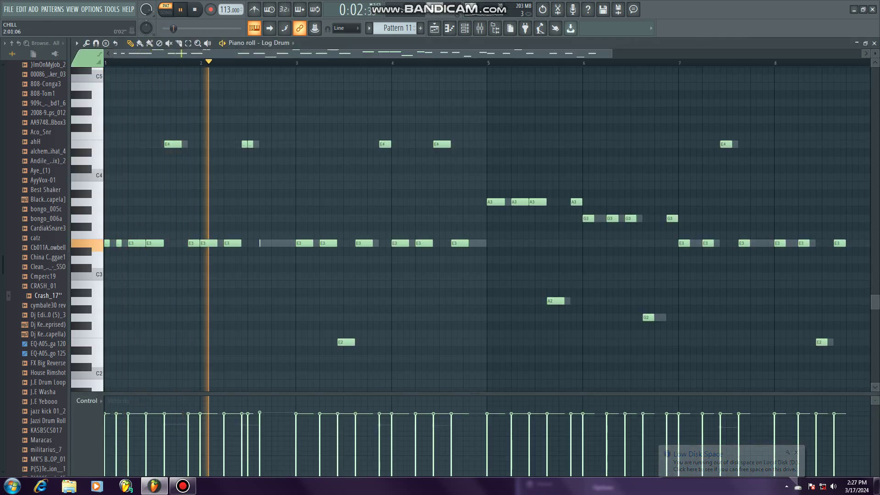
pyautogui.scroll(3, 202, 63)
pyautogui.scroll(-3, 202, 63)
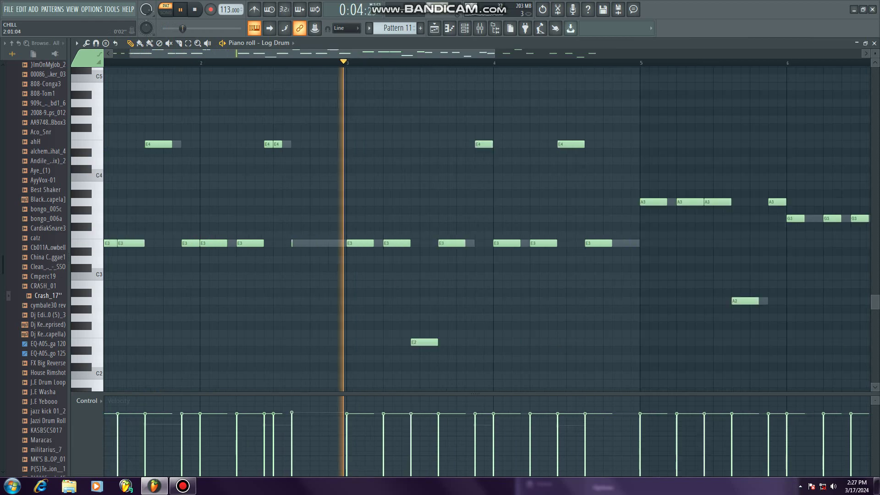
pyautogui.scroll(2, 206, 63)
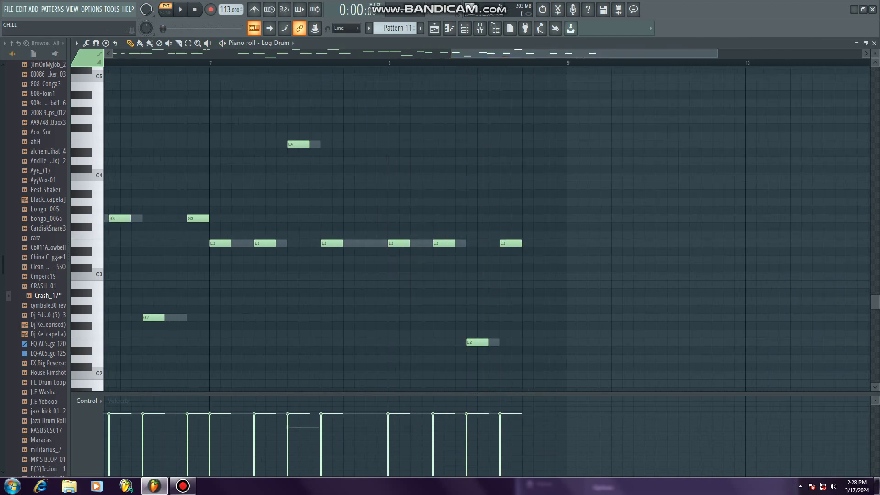
pyautogui.press('Escape')
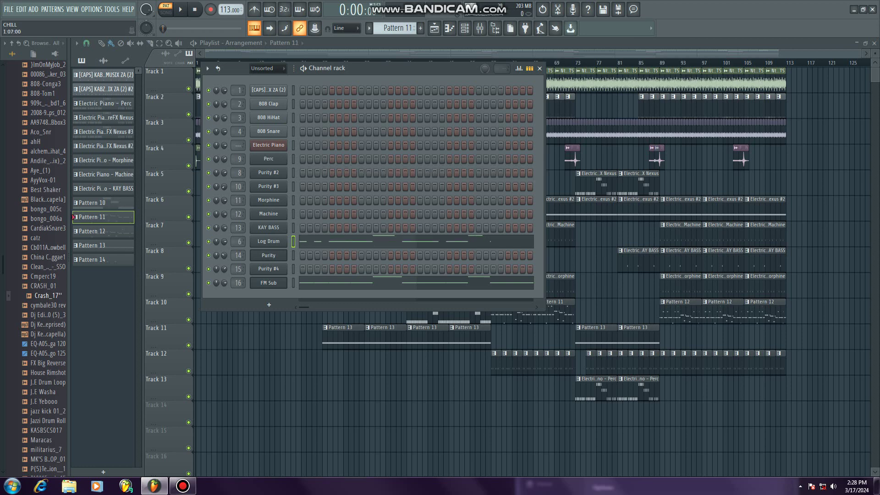
# Step: Play Pattern 11's FM Sub notes in the piano roll, review all eight bars, return to the playlist and stop playback
pyautogui.press('F7')
pyautogui.press('space')
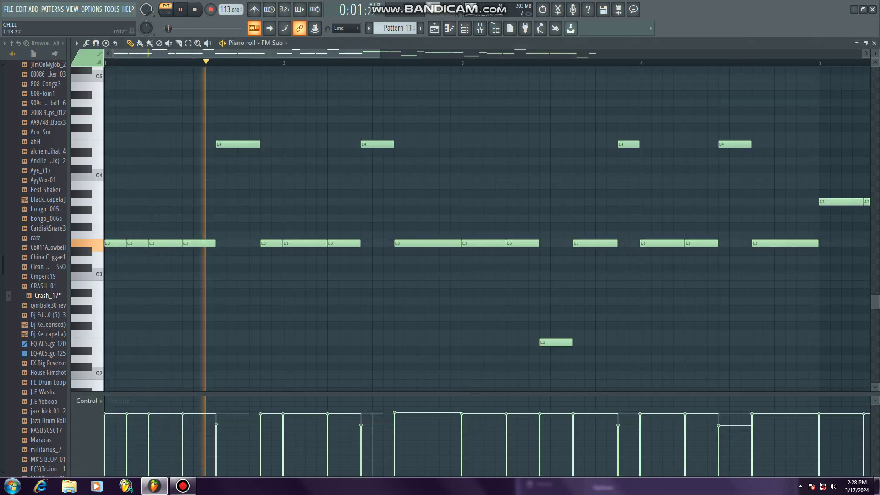
pyautogui.scroll(-1, 487, 229)
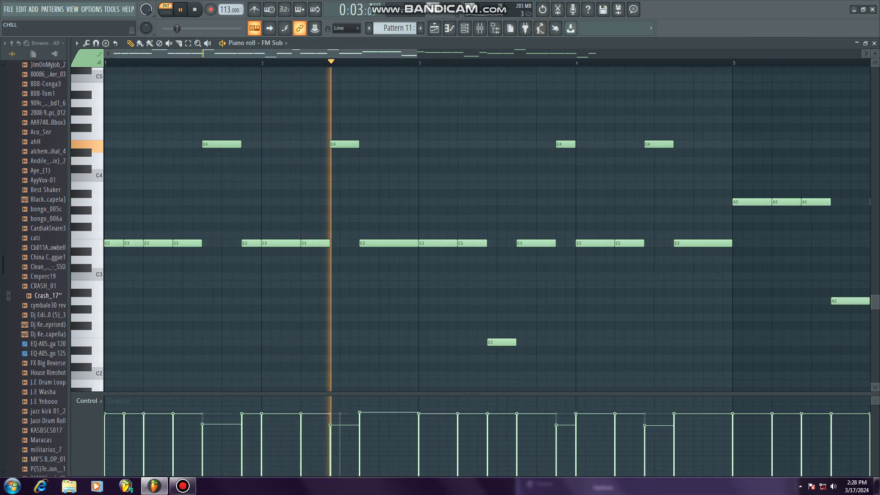
pyautogui.press('F7')
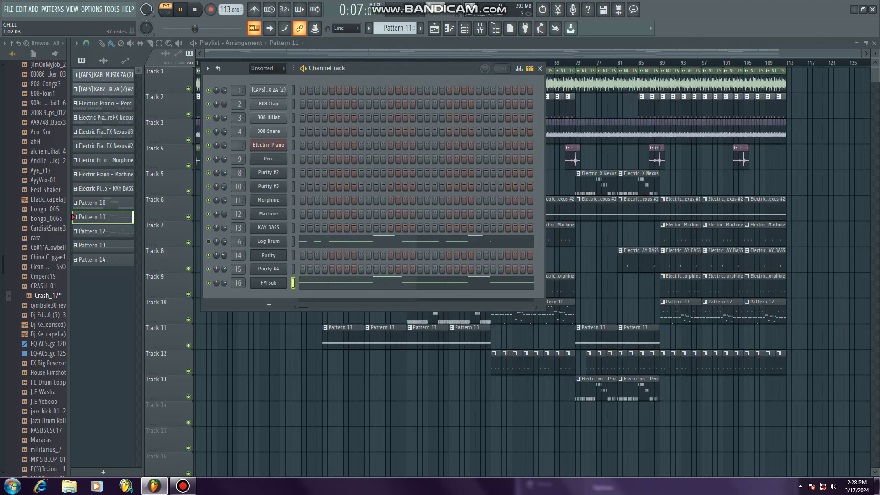
pyautogui.press('F7')
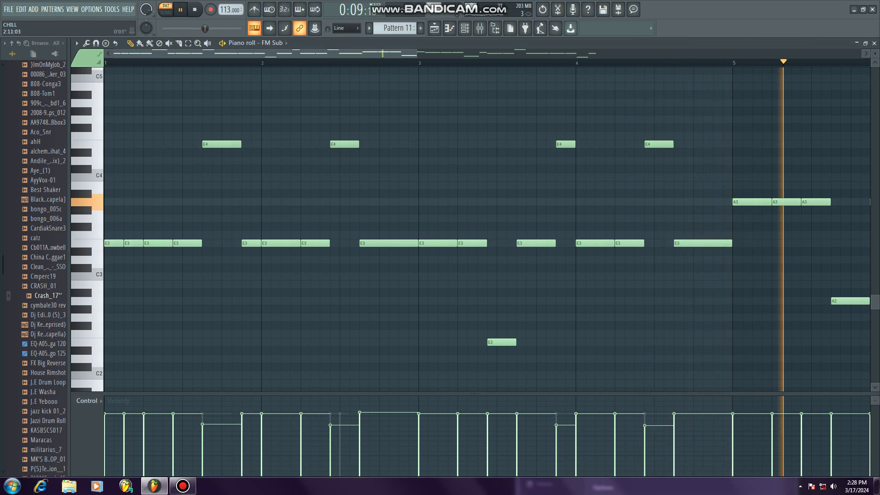
pyautogui.press('pagedown')
pyautogui.press('pagedown')
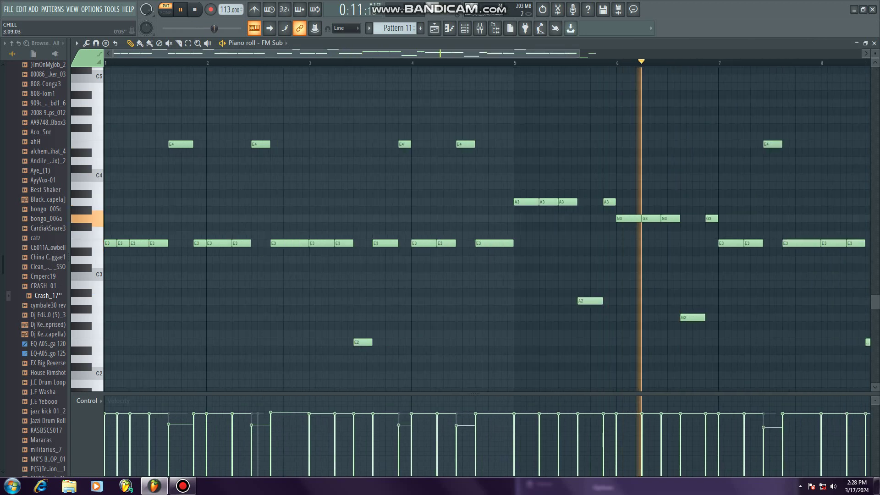
pyautogui.press('pagedown')
pyautogui.moveTo(373, 53); pyautogui.dragTo(444, 53)
pyautogui.scroll(2, 444, 63)
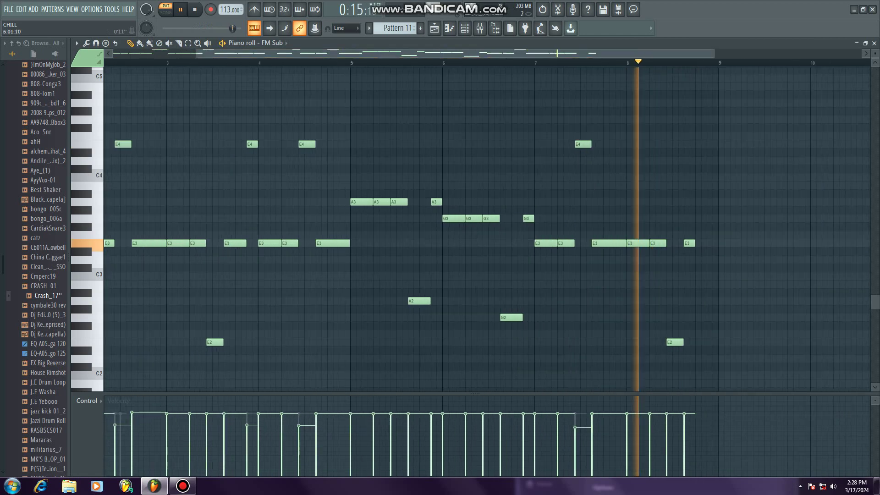
pyautogui.press('pagedown')
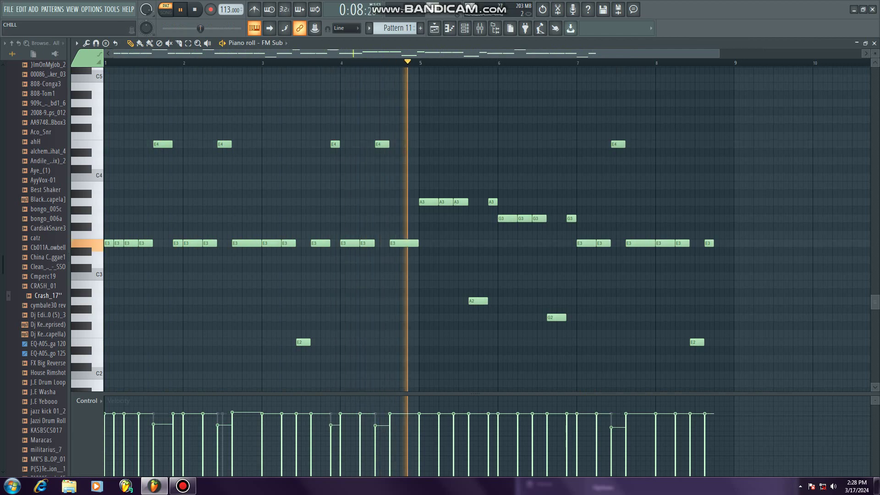
pyautogui.press('F6')
pyautogui.press('F5')
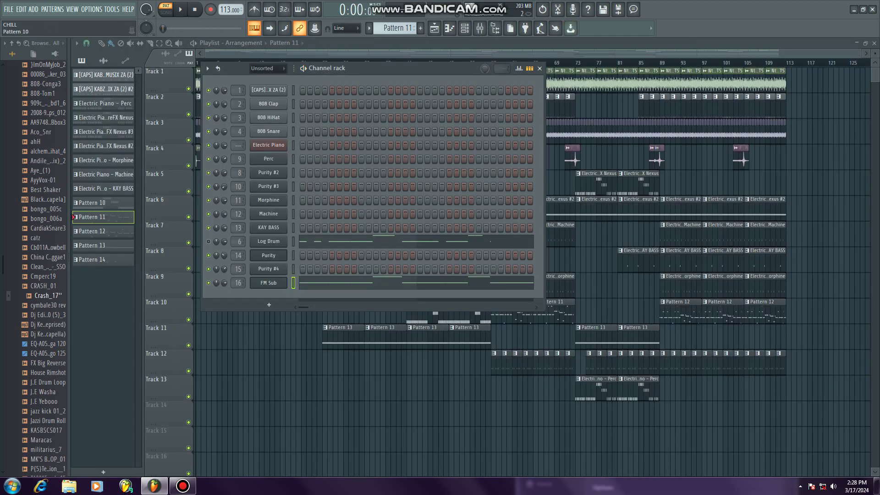
# Step: Select Pattern 12 and play it with the Purity #2 notes open in the piano roll
pyautogui.click(103, 232)
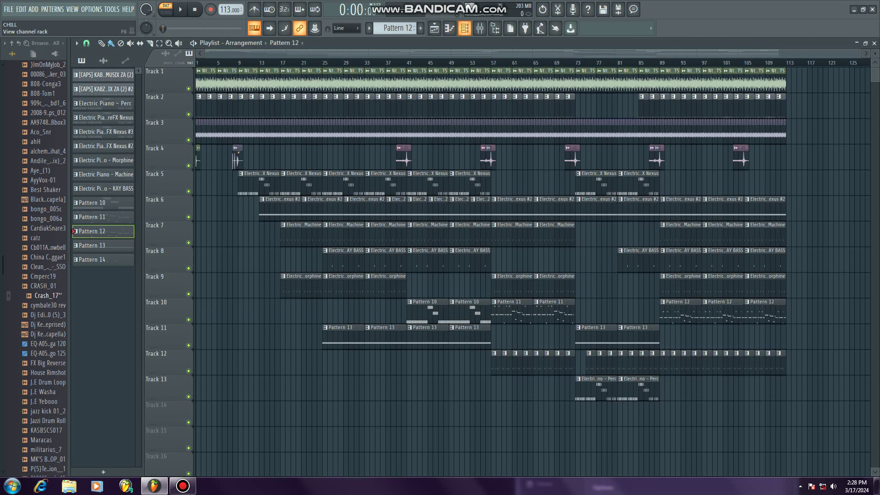
pyautogui.press('F6')
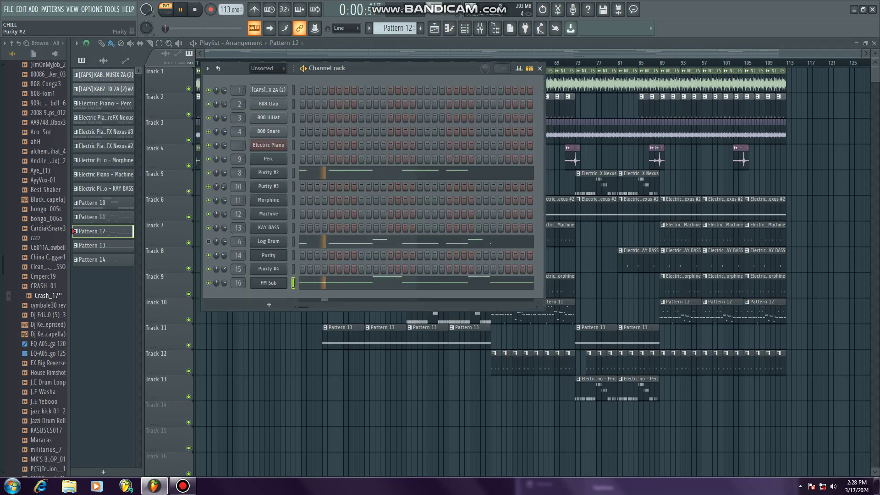
pyautogui.press('F7')
pyautogui.press('space')
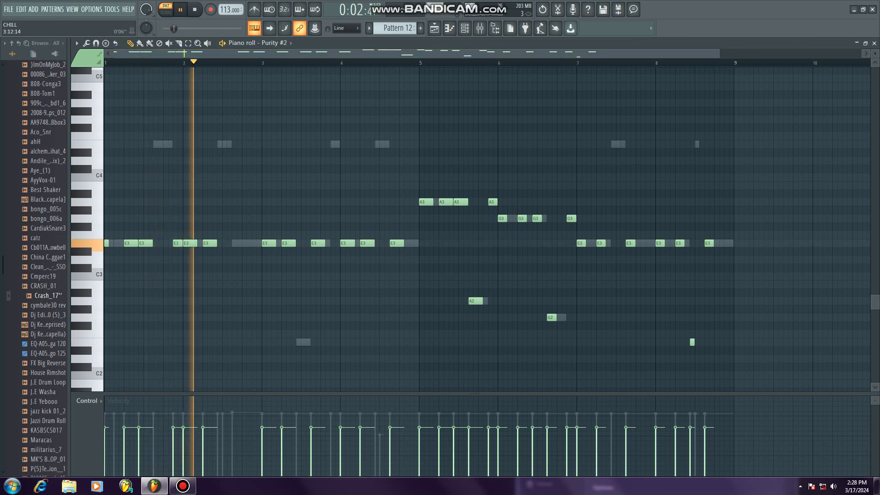
# Step: Restart Pattern 12, close the piano roll, solo the Purity #2 channel and show its Pretty Suitcase preset in the instrument
pyautogui.press('space')
pyautogui.press('space')
pyautogui.click(874, 43)
pyautogui.press('space')
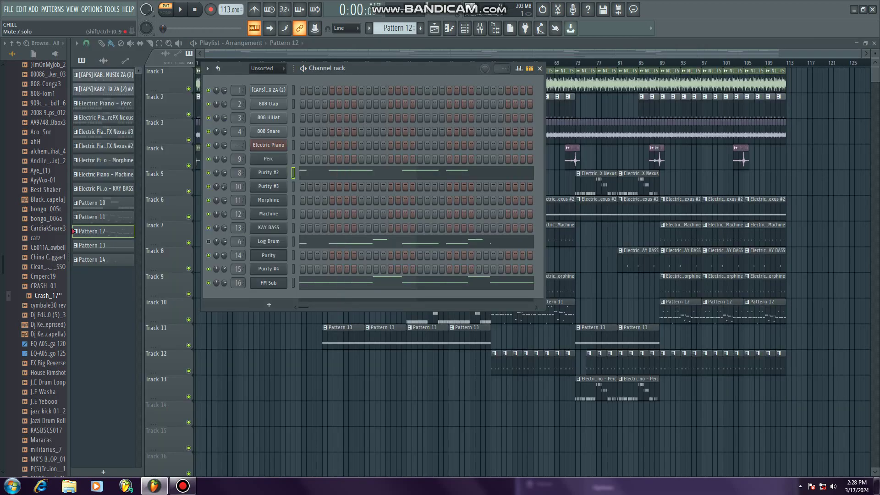
pyautogui.rightClick(209, 174)
pyautogui.click(268, 173)
pyautogui.click(268, 173)
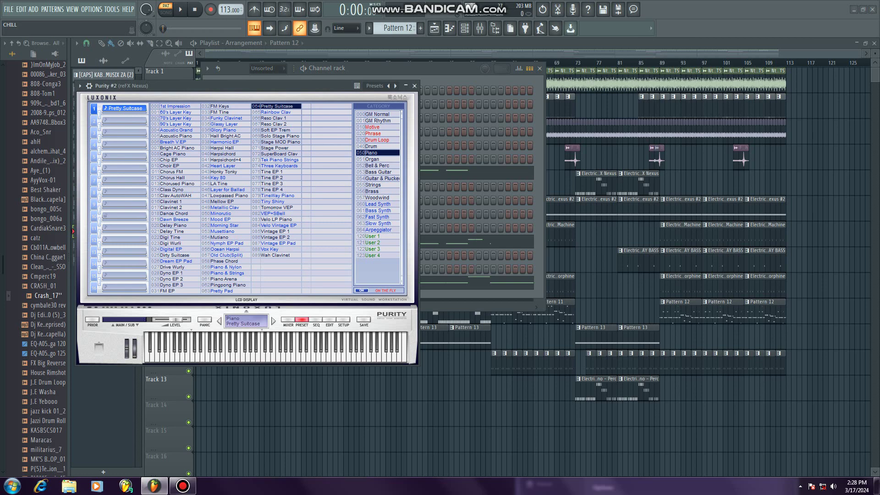
pyautogui.click(384, 77)
# Step: Play the soloed Purity #2 notes in the piano roll with auto-scrolling turned on, following them past bar 7, and close the piano roll
pyautogui.press('F7')
pyautogui.press('space')
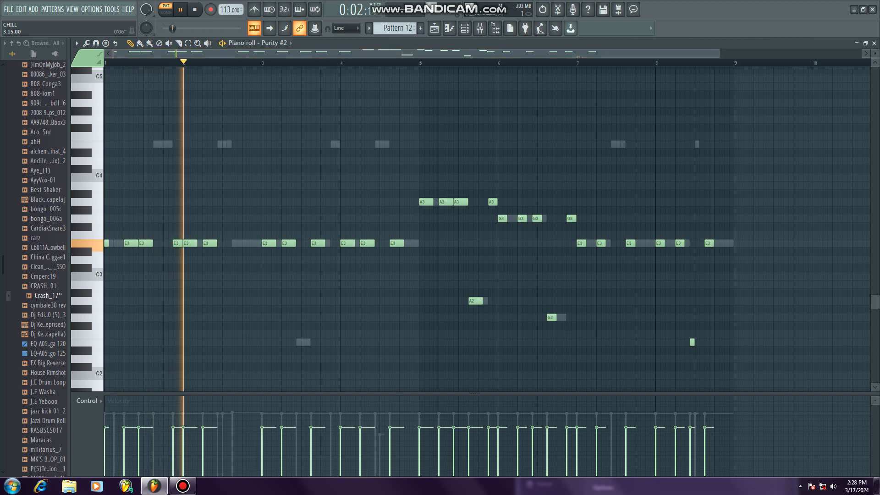
pyautogui.moveTo(194, 54); pyautogui.dragTo(46, 65)
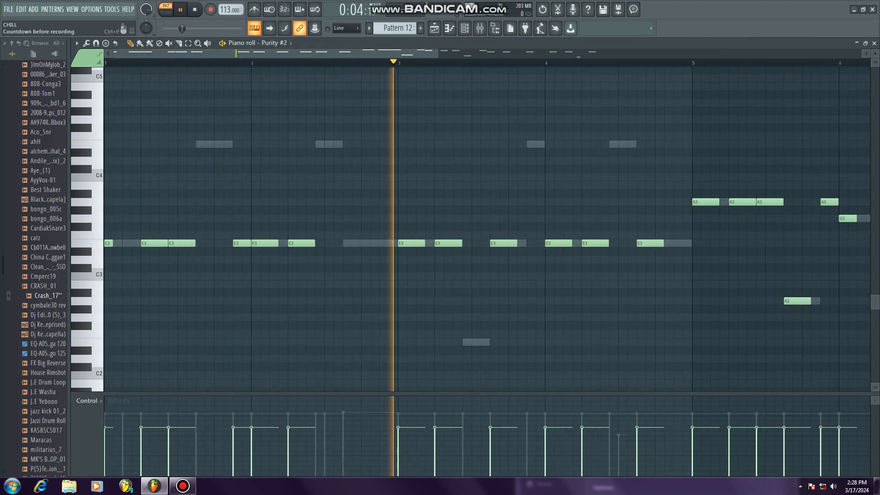
pyautogui.click(269, 28)
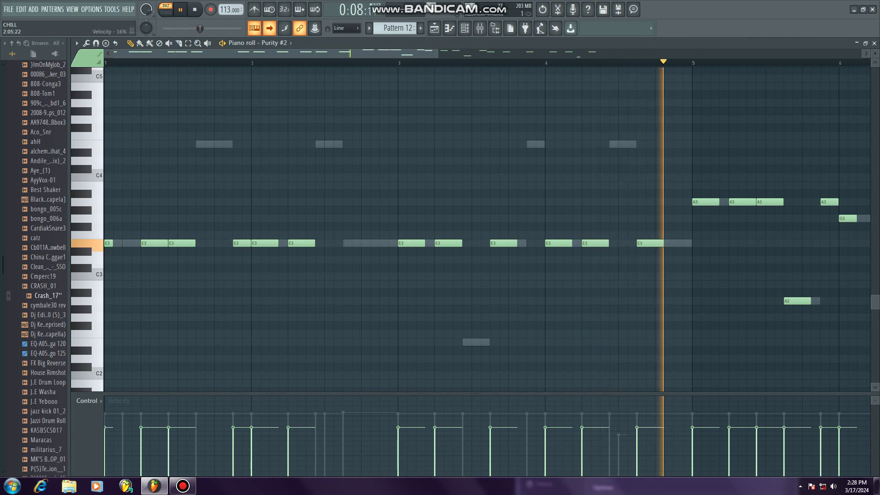
pyautogui.click(183, 486)
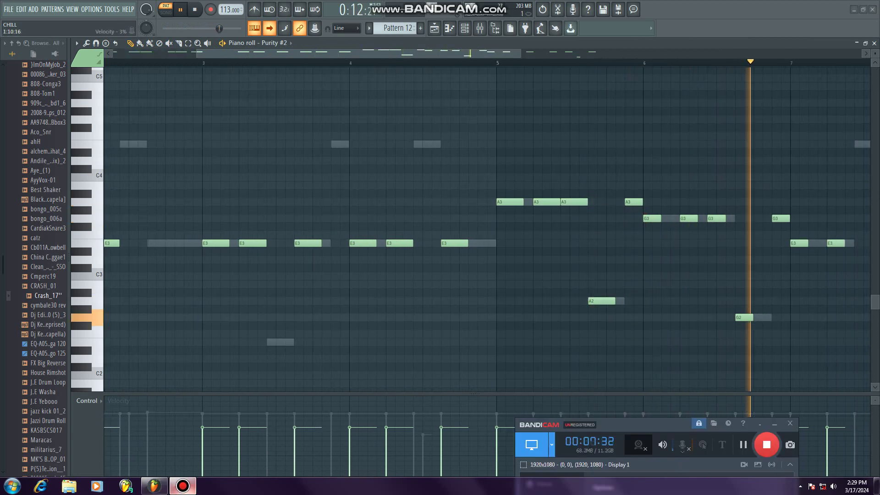
pyautogui.click(183, 486)
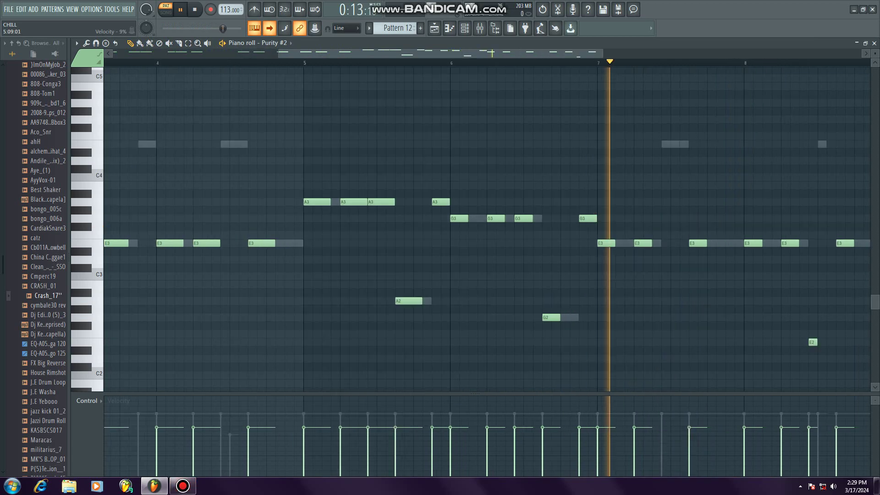
pyautogui.press('Escape')
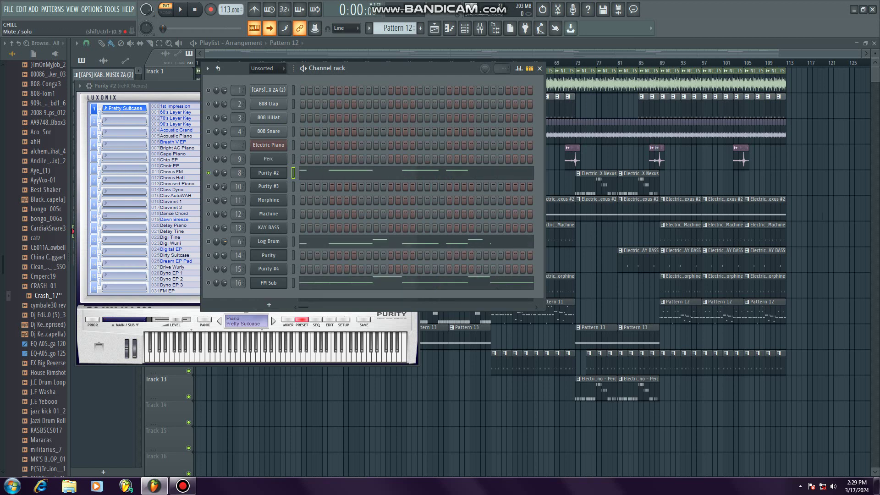
# Step: Solo the Log Drum channel, play its Pattern 12 notes in the piano roll, review all eight bars and close the piano roll
pyautogui.rightClick(209, 241)
pyautogui.click(222, 247)
pyautogui.press('F7')
pyautogui.press('space')
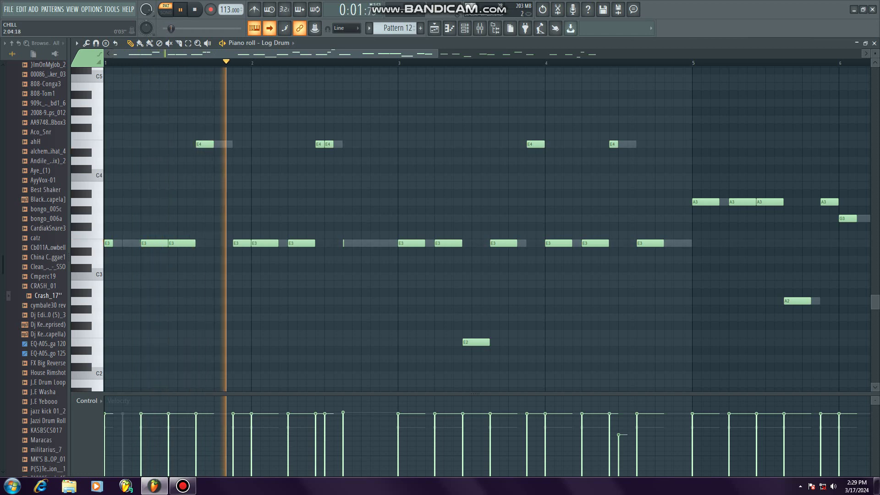
pyautogui.scroll(-1, 659, 85)
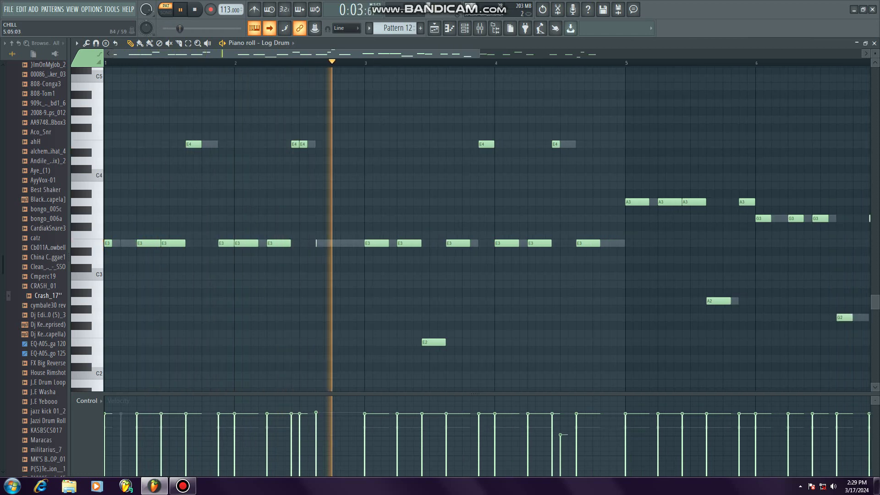
pyautogui.press('space')
pyautogui.scroll(-2, 719, 65)
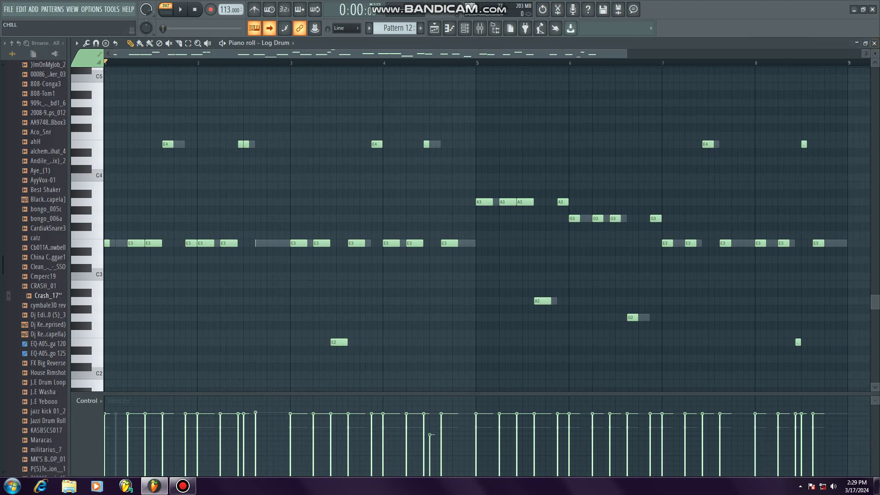
pyautogui.click(874, 43)
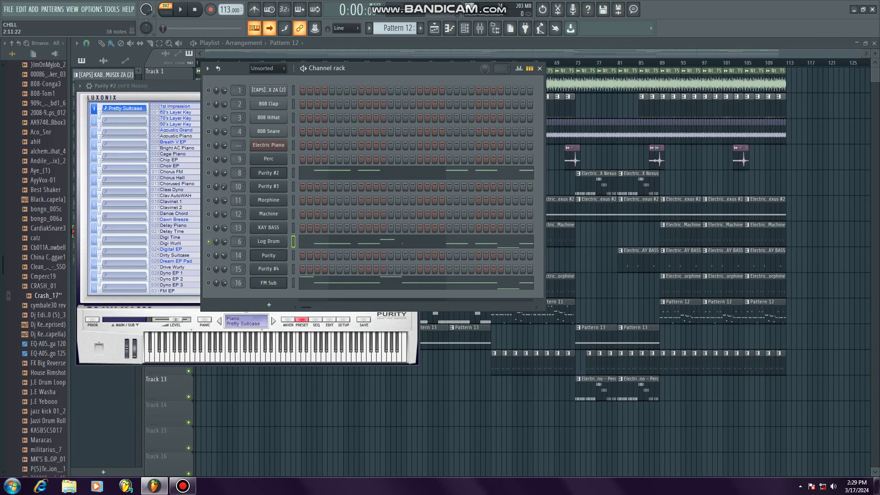
# Step: Briefly play Pattern 12's FM Sub notes in the piano roll, close it, and check and close the Purity #2 instrument
pyautogui.click(409, 283)
pyautogui.press('space')
pyautogui.press('space')
pyautogui.press('space')
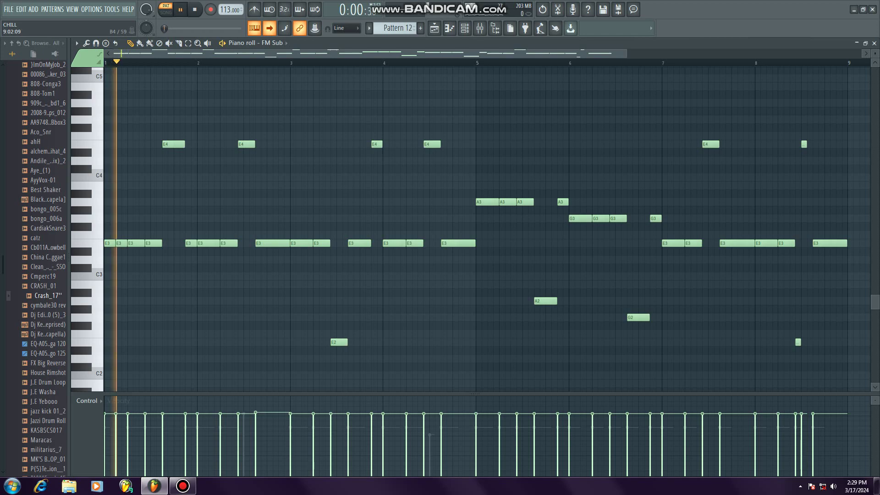
pyautogui.press('space')
pyautogui.click(874, 43)
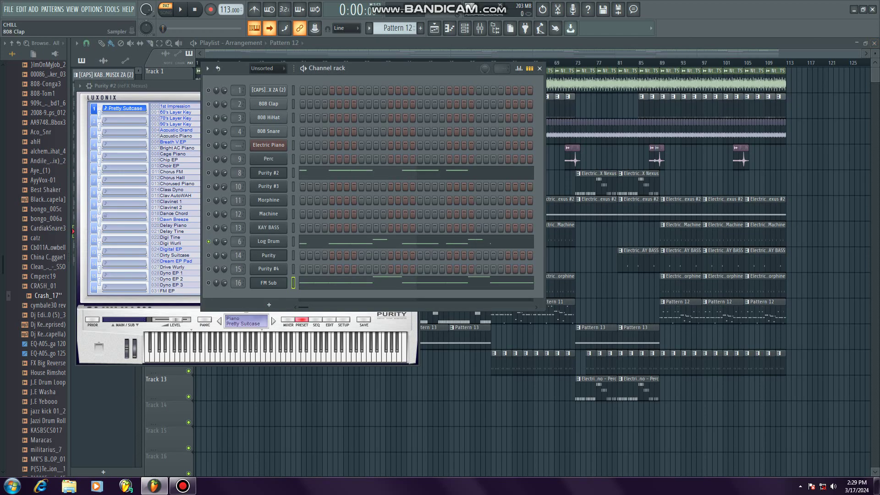
pyautogui.click(269, 173)
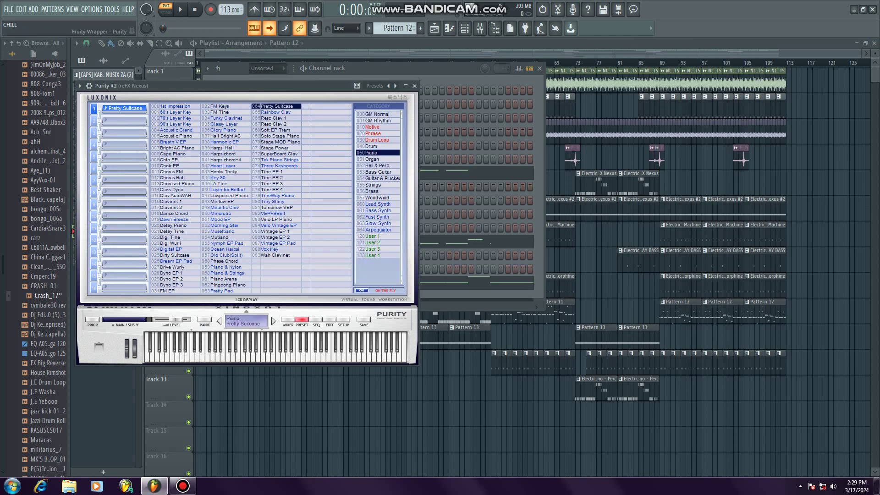
pyautogui.click(414, 86)
# Step: Select Pattern 13 and open its Purity channel's instrument to show the SynthString 6 preset
pyautogui.click(92, 245)
pyautogui.press('F6')
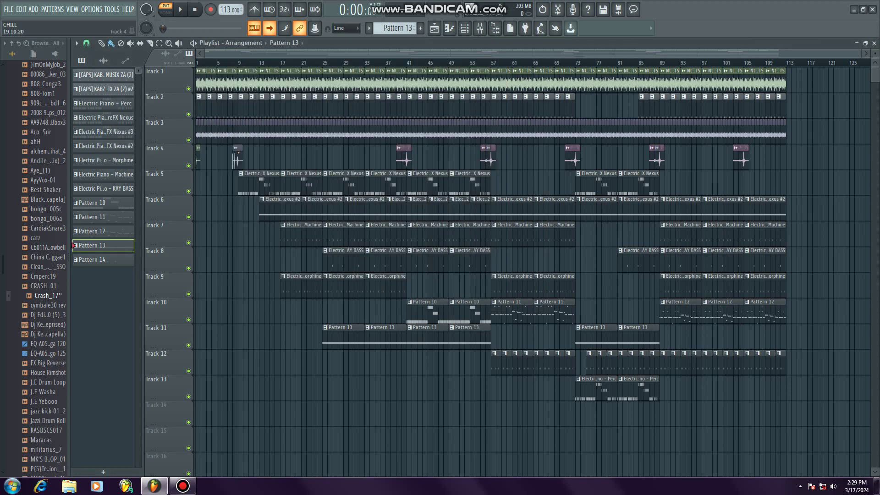
pyautogui.press('F6')
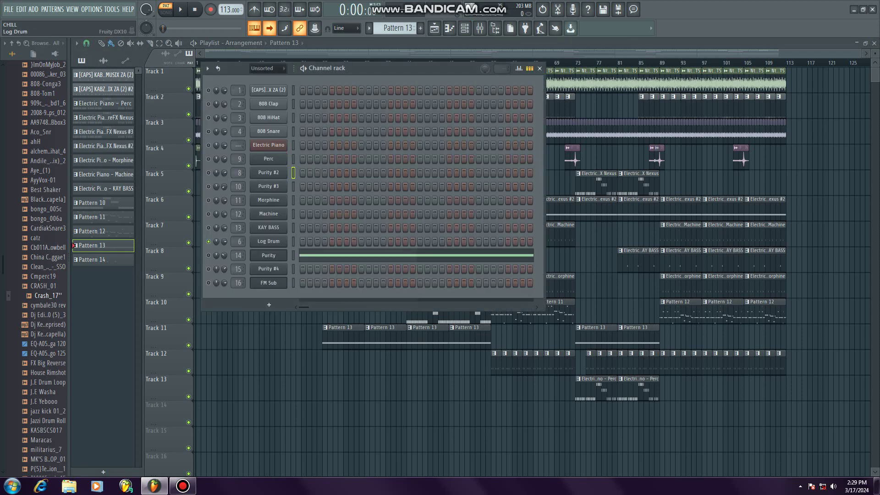
pyautogui.click(269, 255)
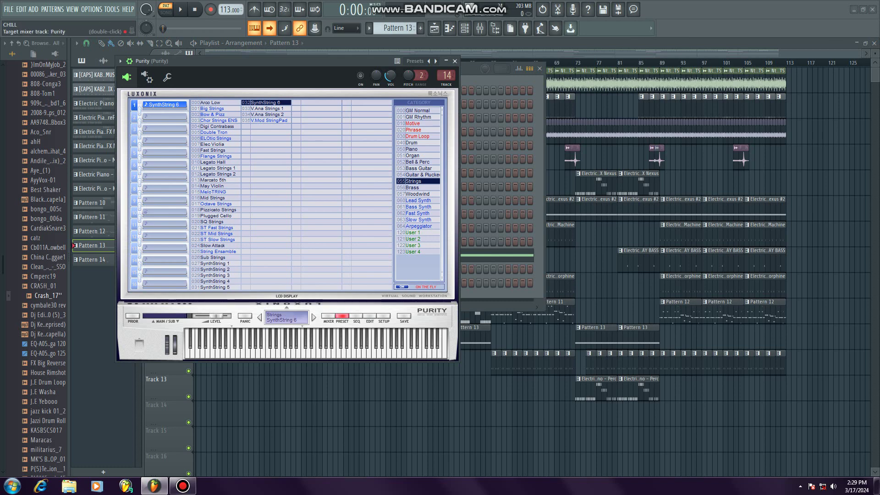
# Step: Play Pattern 13's sustained Purity note in the piano roll, review its full length, stop playback and close the piano roll
pyautogui.press('F6')
pyautogui.press('F7')
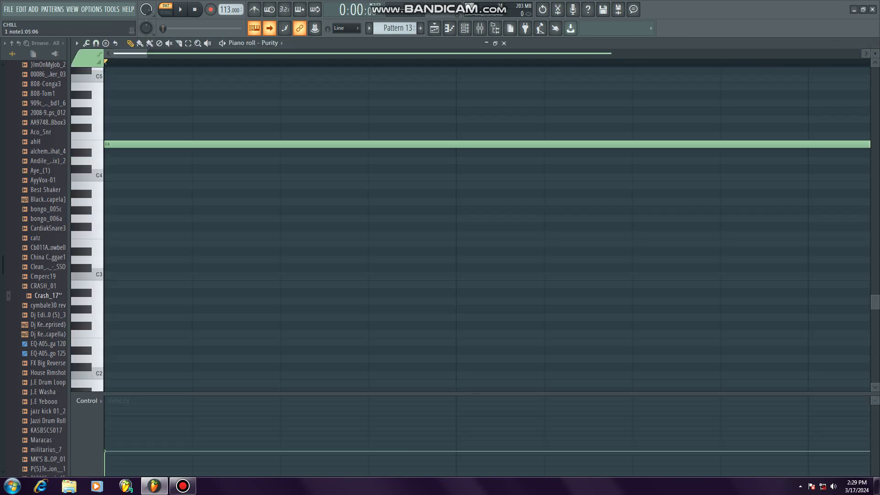
pyautogui.press('space')
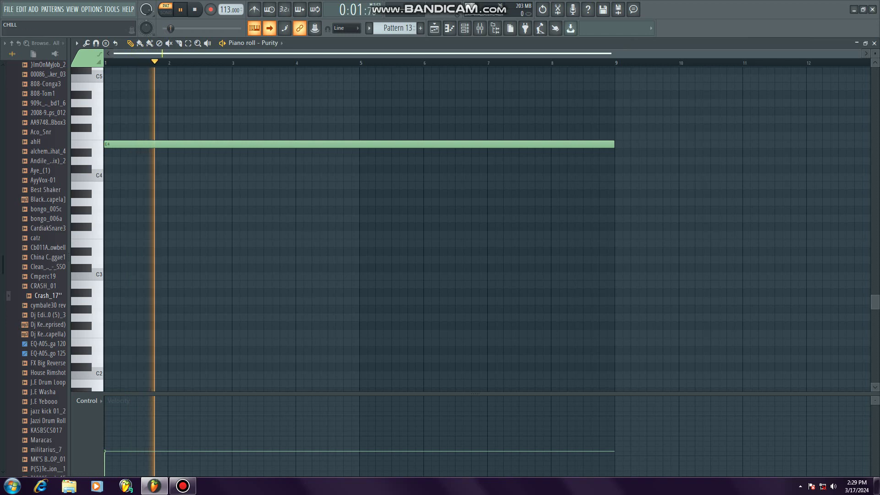
pyautogui.press('F7')
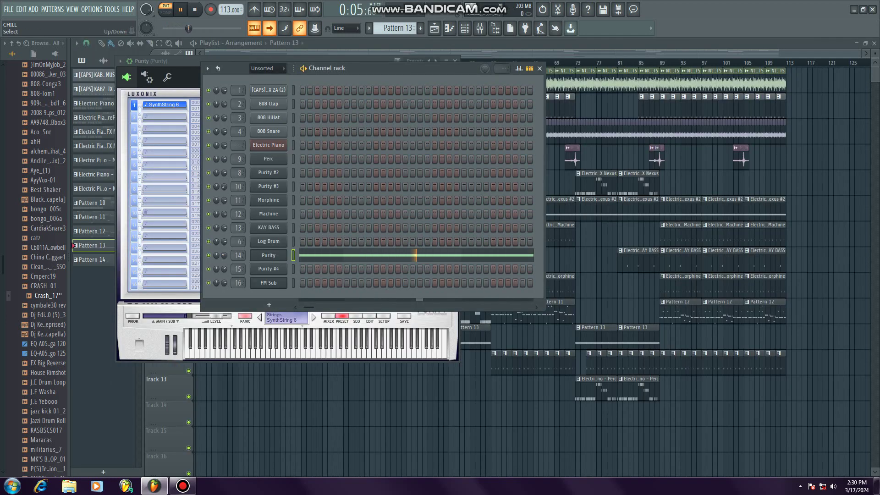
pyautogui.press('F7')
pyautogui.press('space')
pyautogui.press('space')
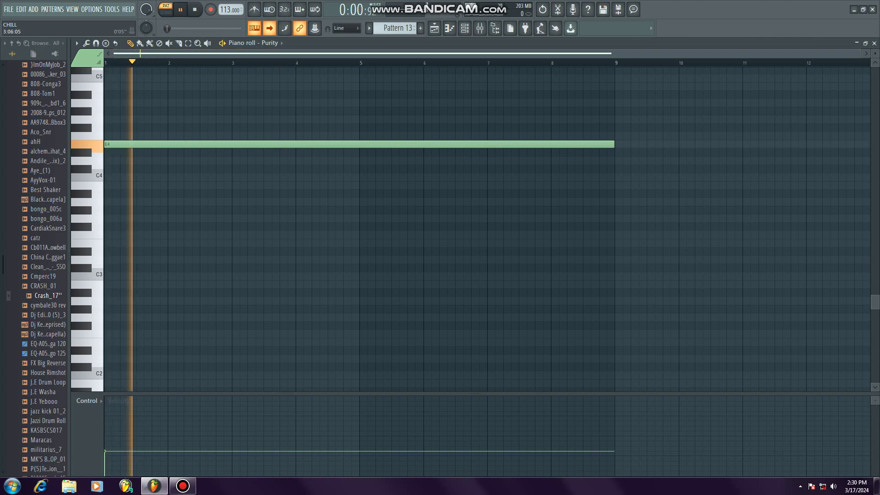
pyautogui.press('F7')
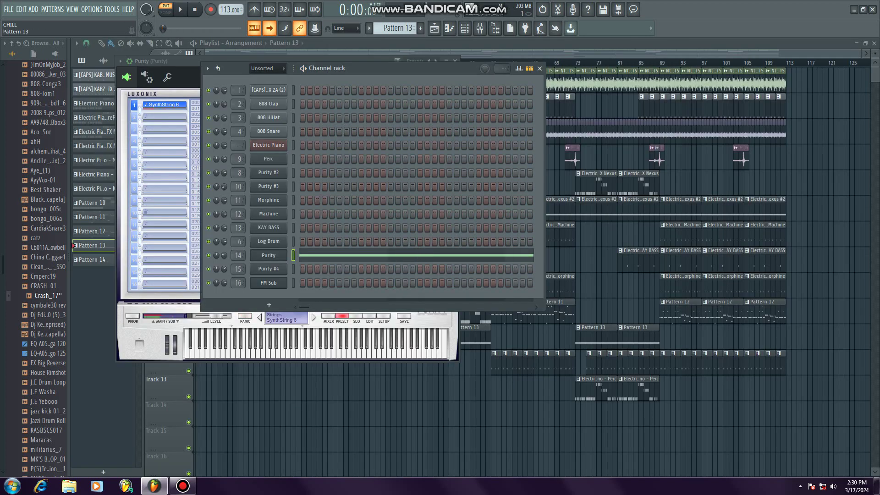
# Step: Select Pattern 14 and play it with the Purity #4 channel's instrument open
pyautogui.press('F12')
pyautogui.click(91, 259)
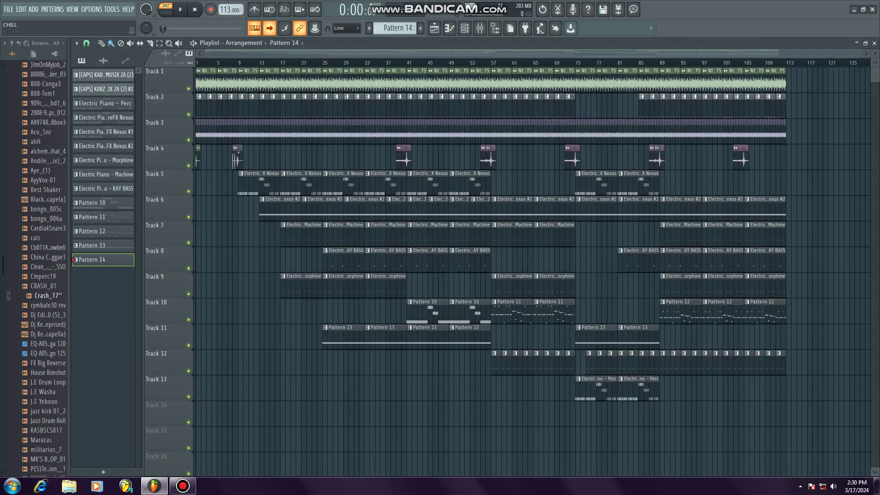
pyautogui.press('F6')
pyautogui.click(269, 269)
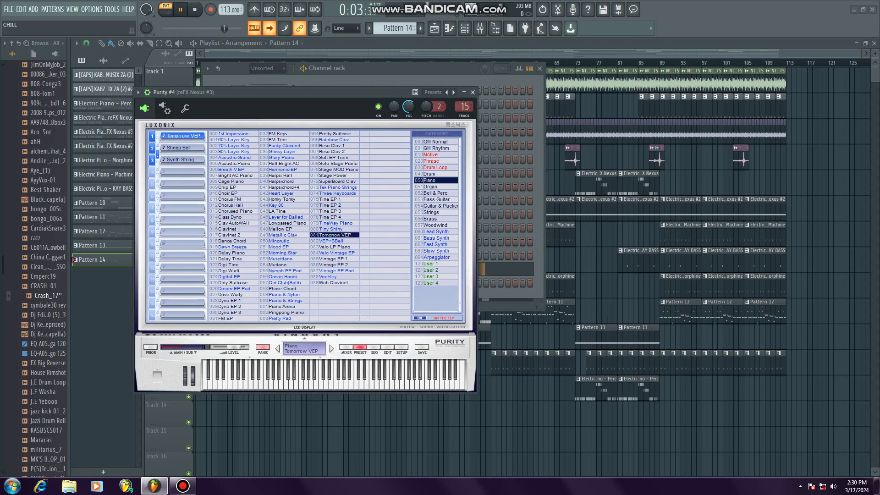
# Step: Audition Purity #4 presets from the Piano, Slow Synth and Fast Synth categories during playback, and choose Cheese 1
pyautogui.click(331, 229)
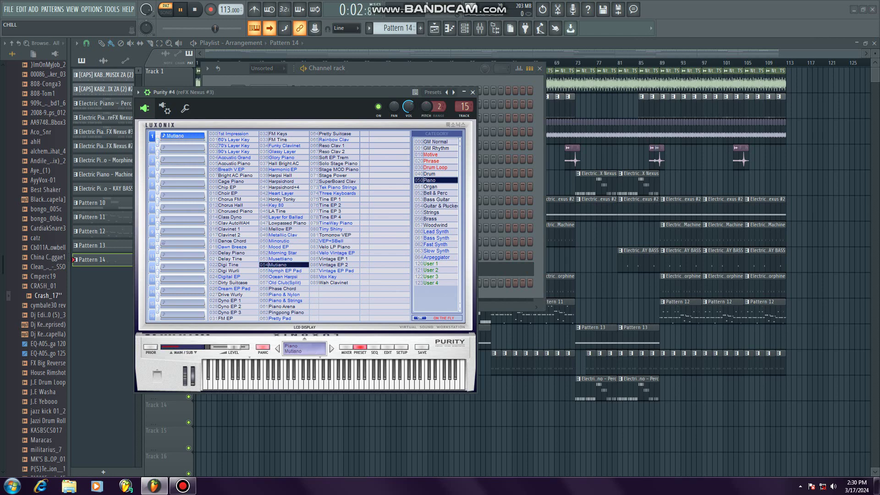
pyautogui.click(436, 250)
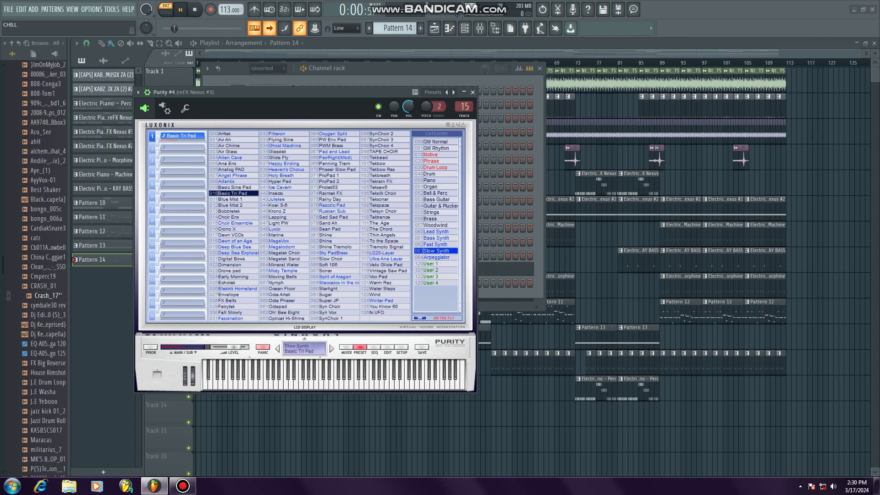
pyautogui.click(435, 244)
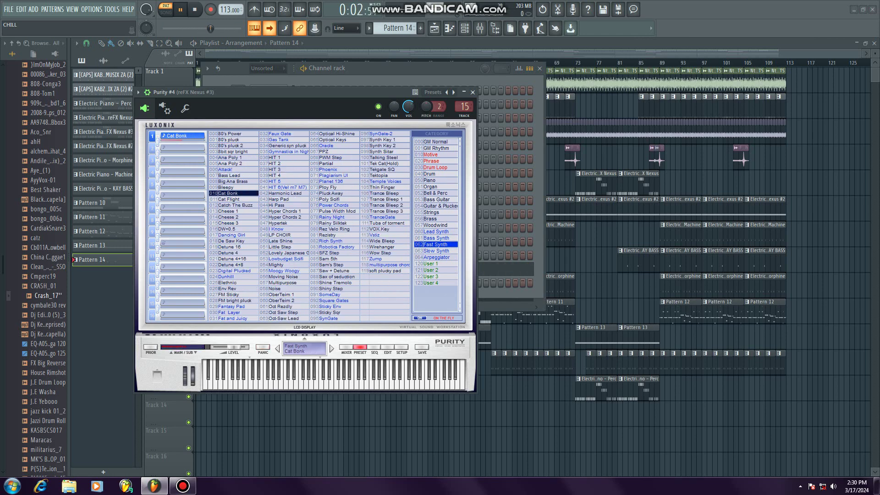
pyautogui.click(436, 258)
pyautogui.click(436, 251)
pyautogui.click(436, 244)
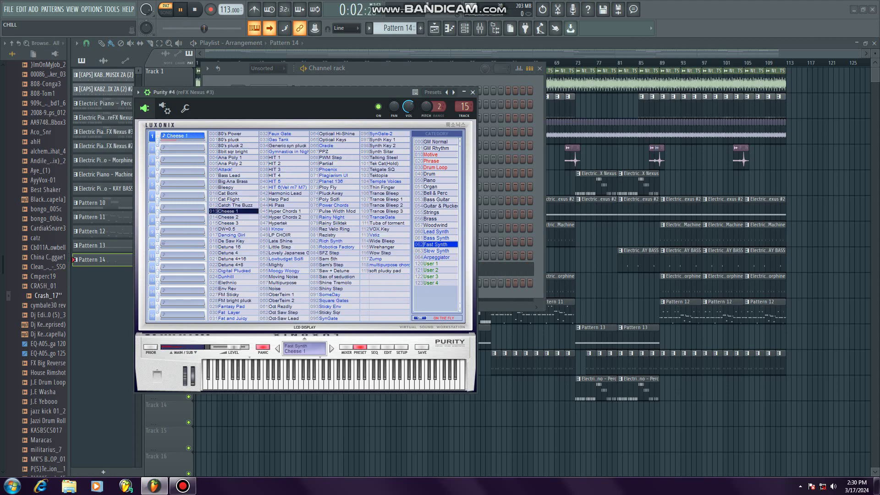
# Step: Review Pattern 14's Purity #4 notes in the piano roll around E6 while they play, and close the piano roll
pyautogui.press('F6')
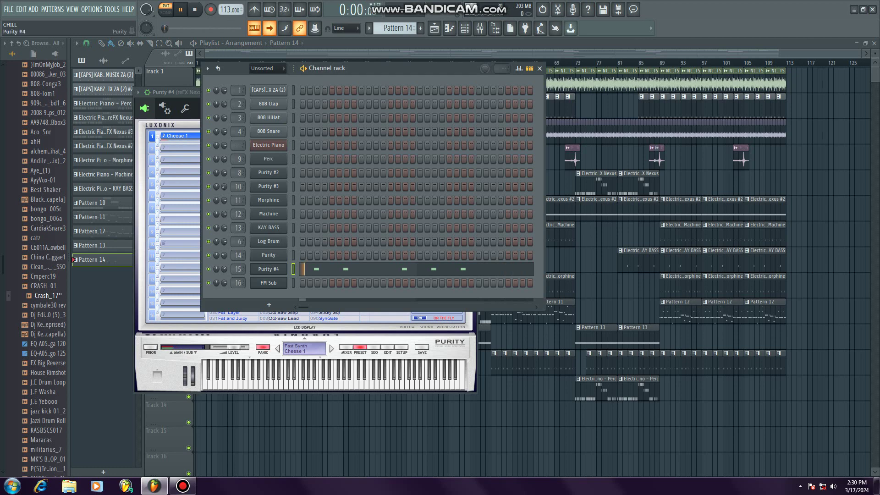
pyautogui.press('F7')
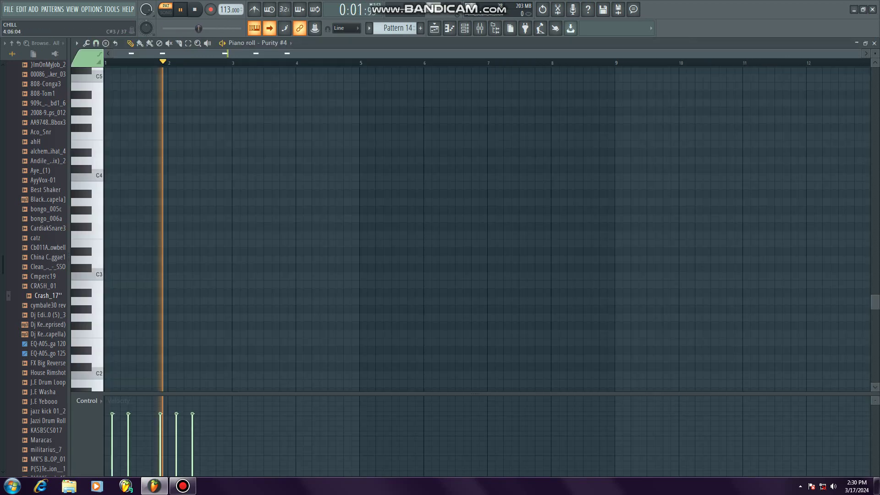
pyautogui.scroll(2, 311, 92)
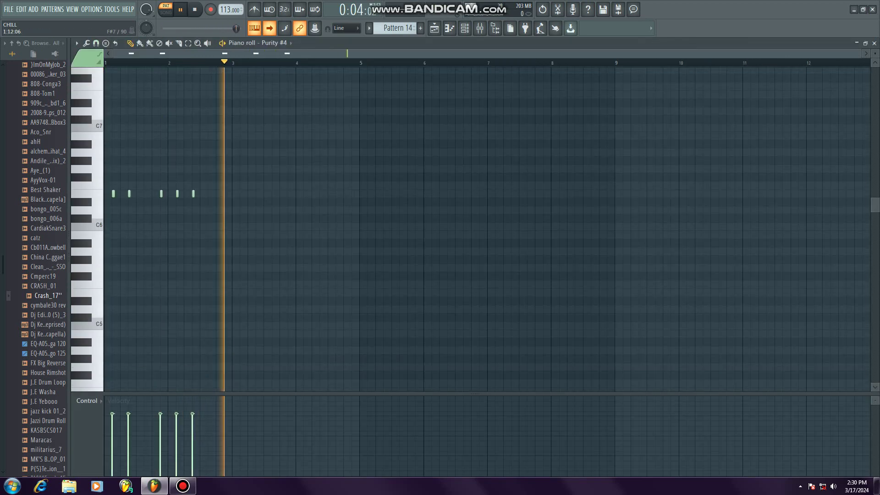
pyautogui.scroll(5, 146, 55)
pyautogui.scroll(-1, 146, 55)
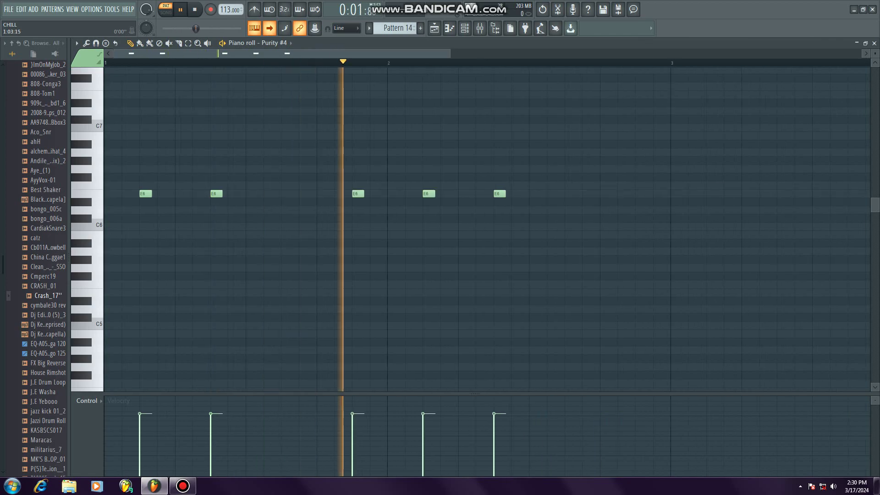
pyautogui.press('F7')
# Step: Close the channel rack and the Purity #4 instrument, and play the arrangement in song mode from around bar 85
pyautogui.press('Escape')
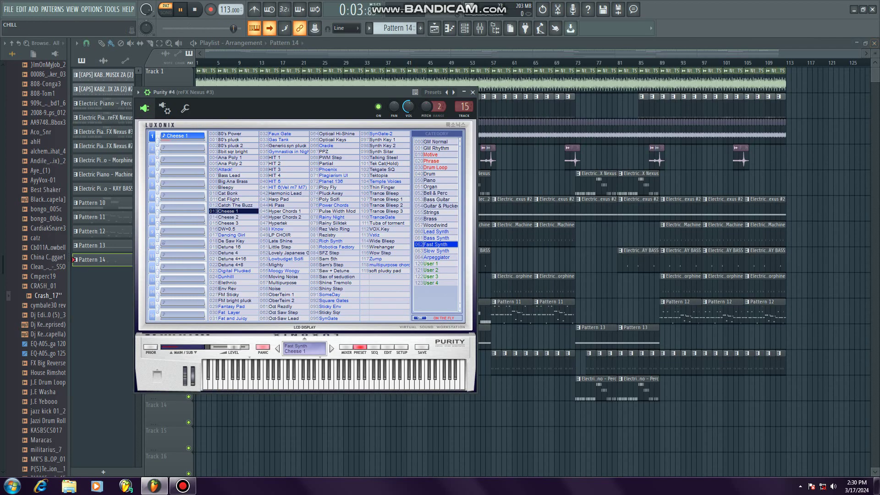
pyautogui.press('Escape')
pyautogui.click(389, 63)
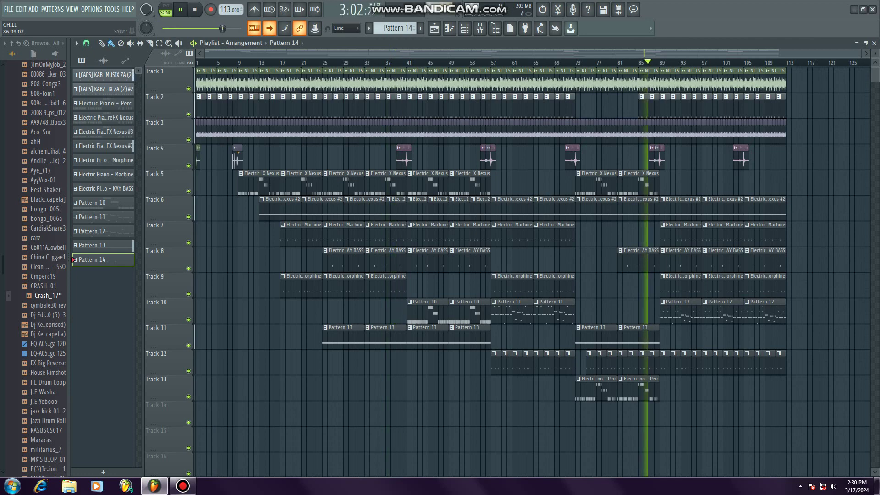
# Step: Play the arrangement's second half from about bar 47 in a closer playlist view, and close all windows
pyautogui.scroll(3, 647, 63)
pyautogui.moveTo(623, 54); pyautogui.dragTo(670, 54)
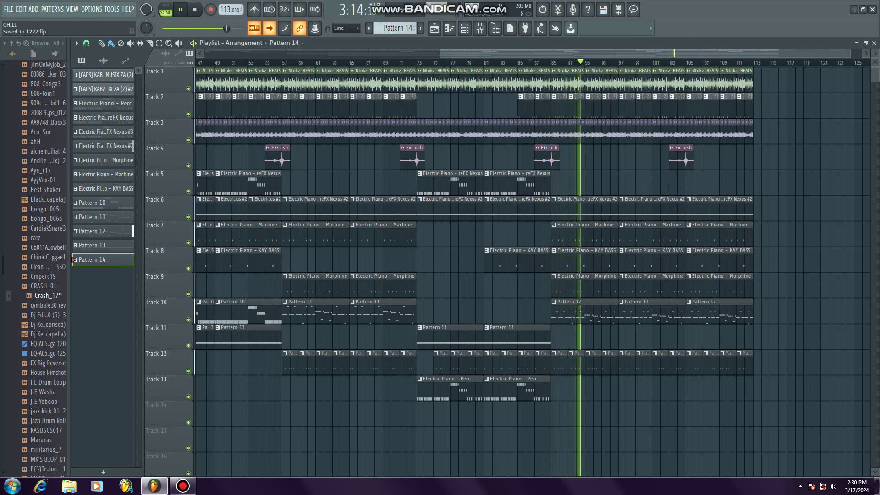
pyautogui.press('F12')
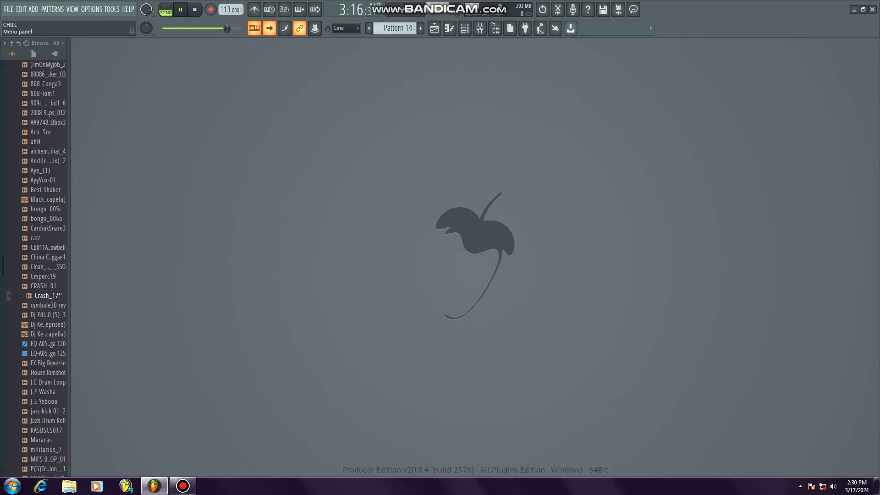
# Step: Set the workspace background image to the New fruits wallpaper
pyautogui.click(72, 9)
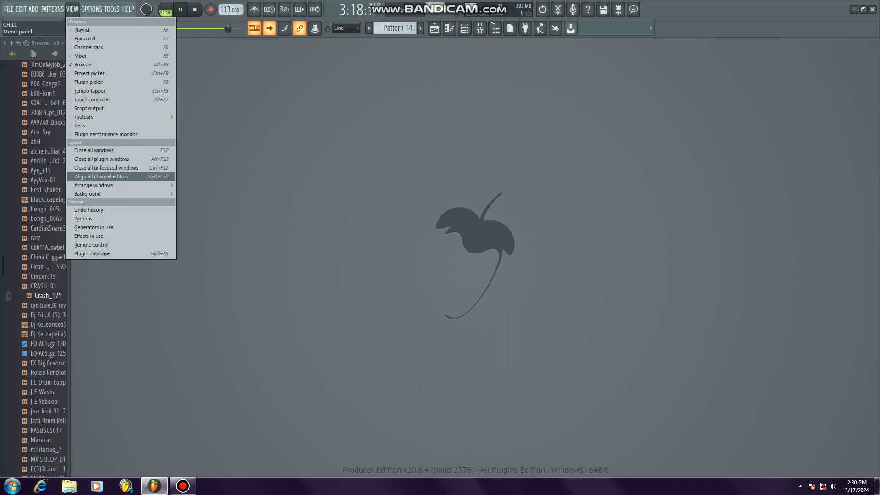
pyautogui.press('Down')
pyautogui.press('Down')
pyautogui.press('Down')
pyautogui.press('Down')
pyautogui.press('Down')
pyautogui.press('Right')
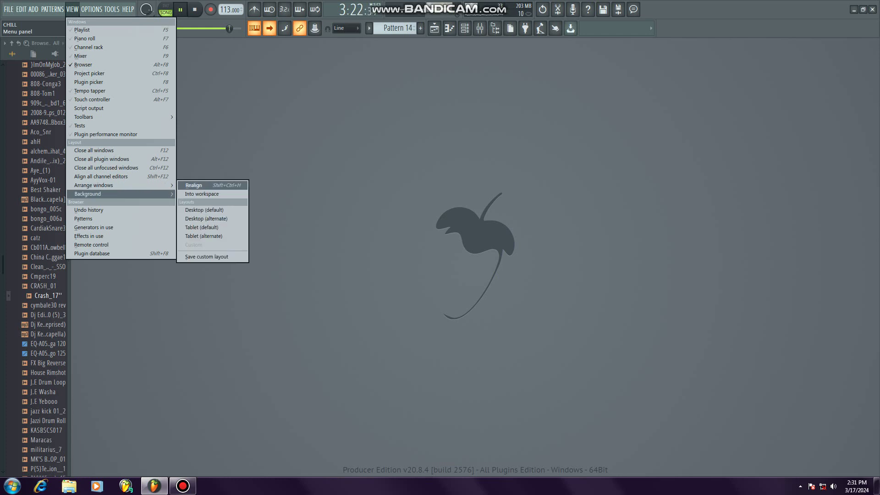
pyautogui.press('Down')
pyautogui.press('Up')
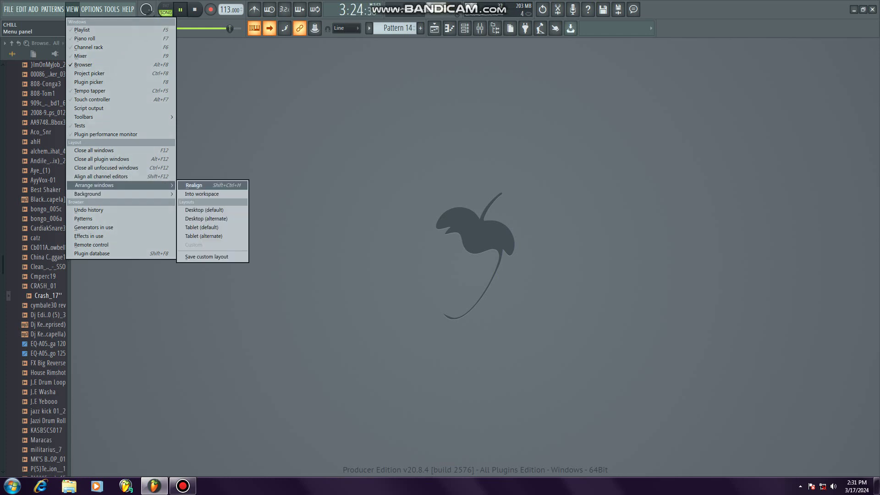
pyautogui.press('Down')
pyautogui.press('Return')
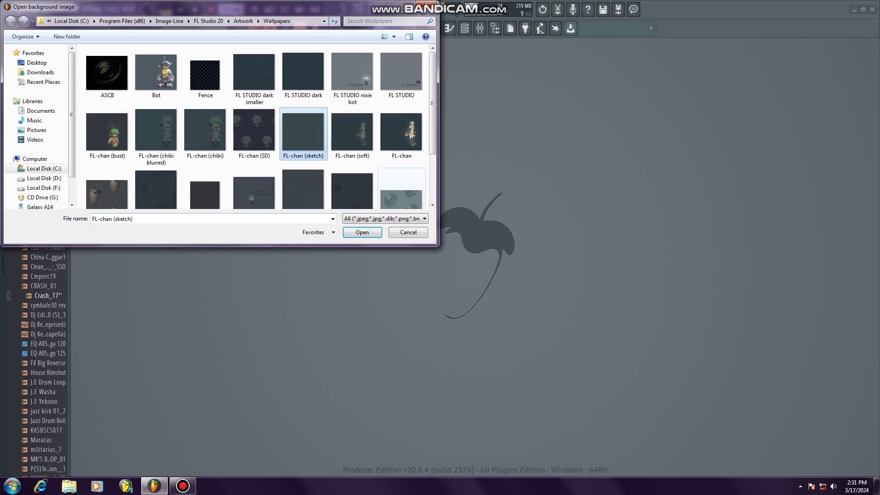
pyautogui.click(353, 191)
pyautogui.press('Return')
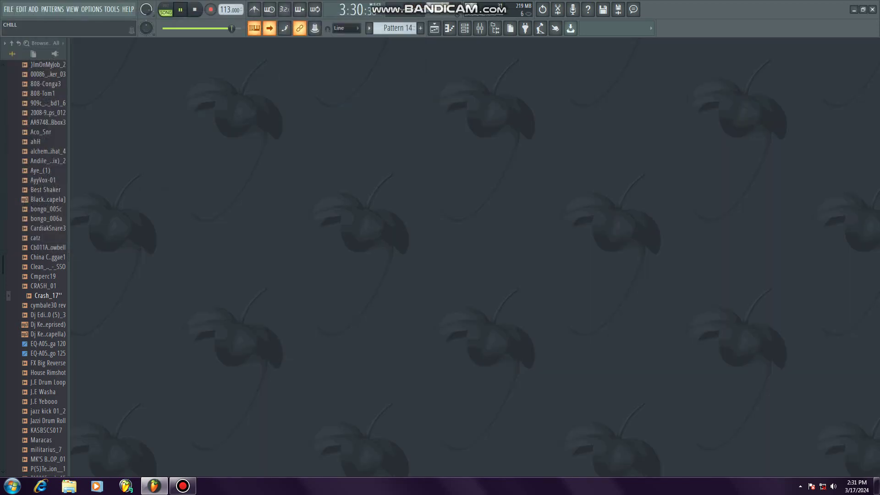
# Step: Change the workspace background image to the Fresh fruits wallpaper, and hide the browser
pyautogui.click(72, 9)
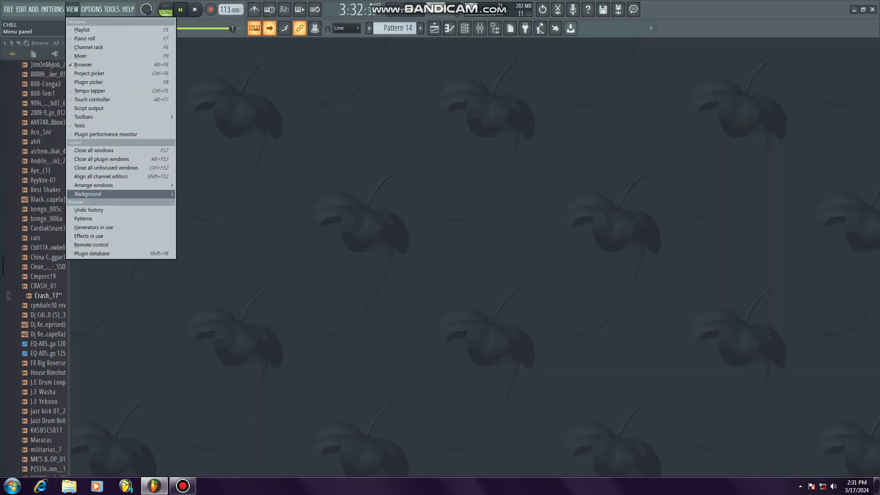
pyautogui.moveTo(119, 193)
pyautogui.click(209, 194)
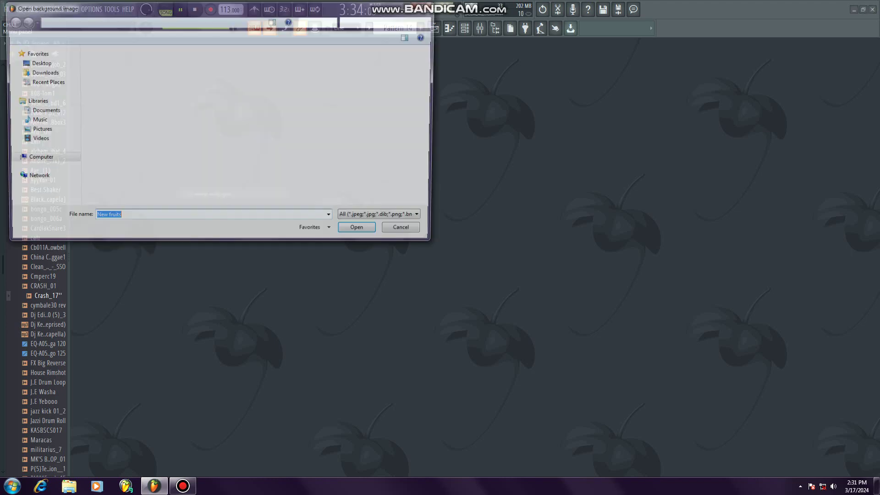
pyautogui.click(352, 188)
pyautogui.click(107, 187)
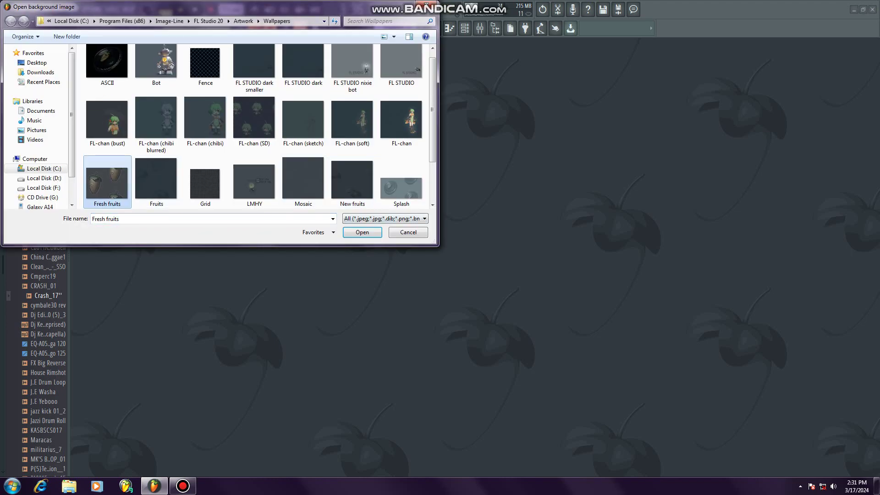
pyautogui.click(363, 233)
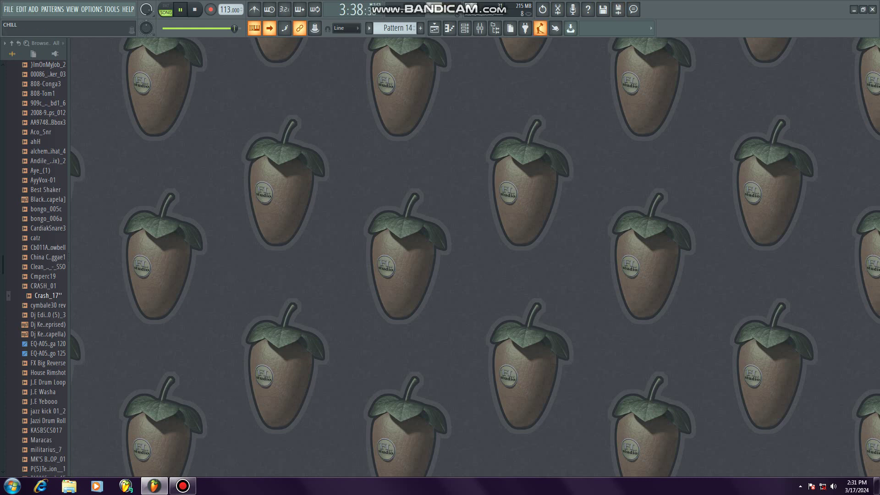
pyautogui.hotkey('alt', 'F8')
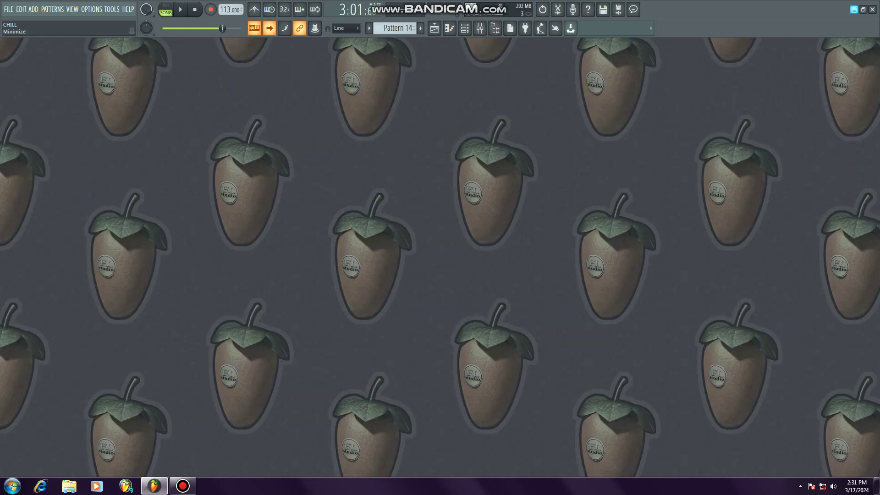
# Step: Minimize FL Studio to refresh the desktop, and switch to the Bandicam recorder window
pyautogui.click(854, 9)
pyautogui.rightClick(542, 291)
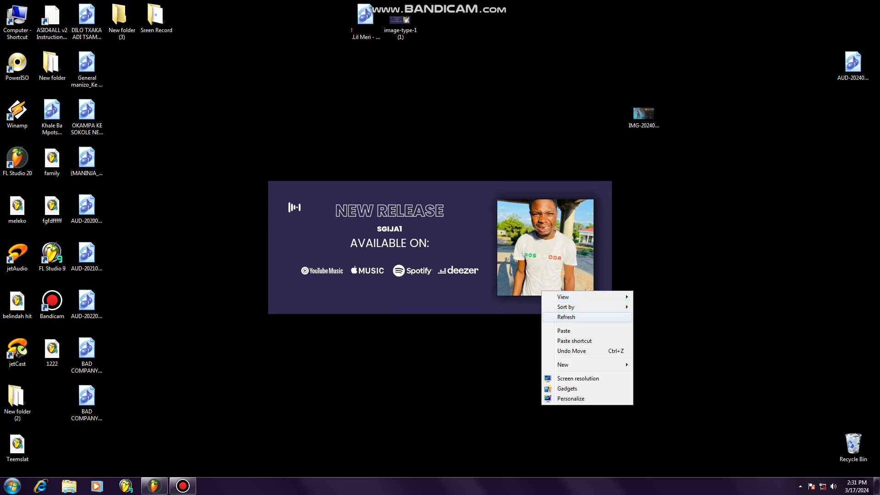
pyautogui.click(566, 318)
pyautogui.click(183, 486)
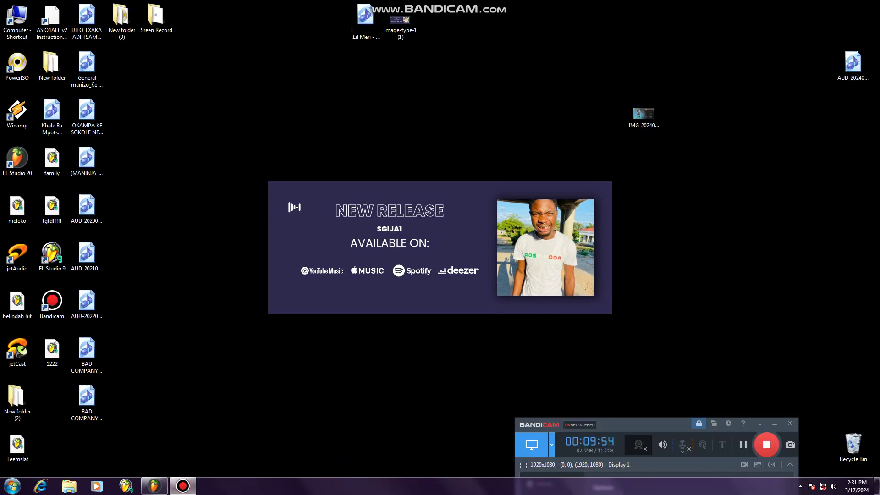